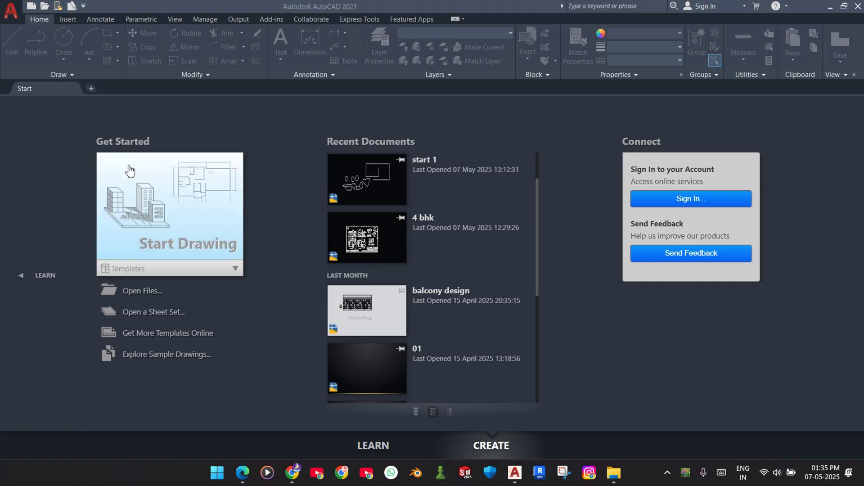
Start a new blank drawing from the start page
click(169, 225)
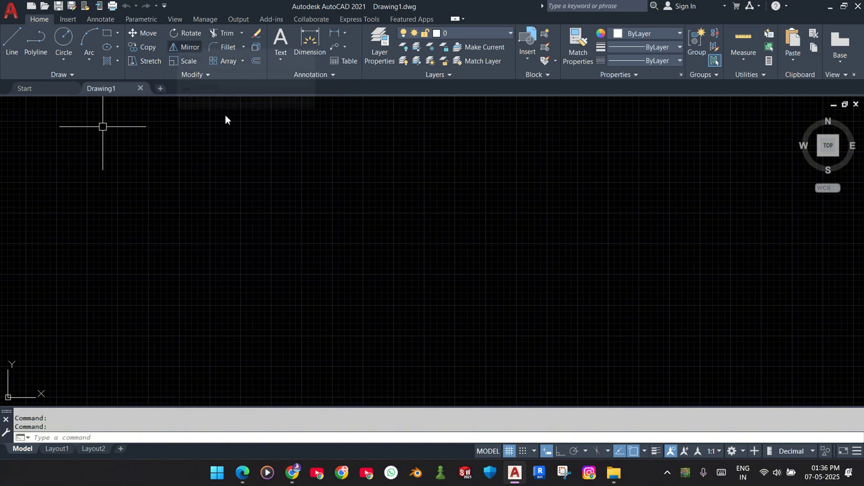
Draw one connected chain of seven freehand line segments with the Line command, mostly at slanted angles
click(11, 52)
click(194, 213)
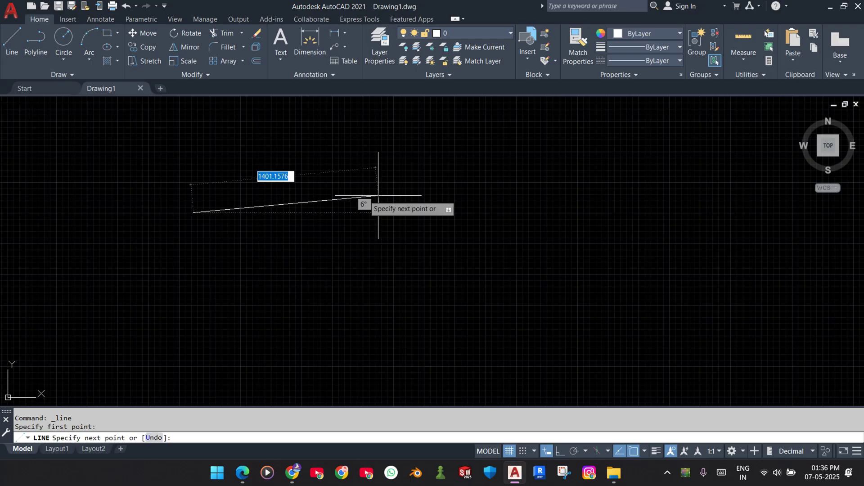
click(481, 199)
click(409, 284)
click(161, 283)
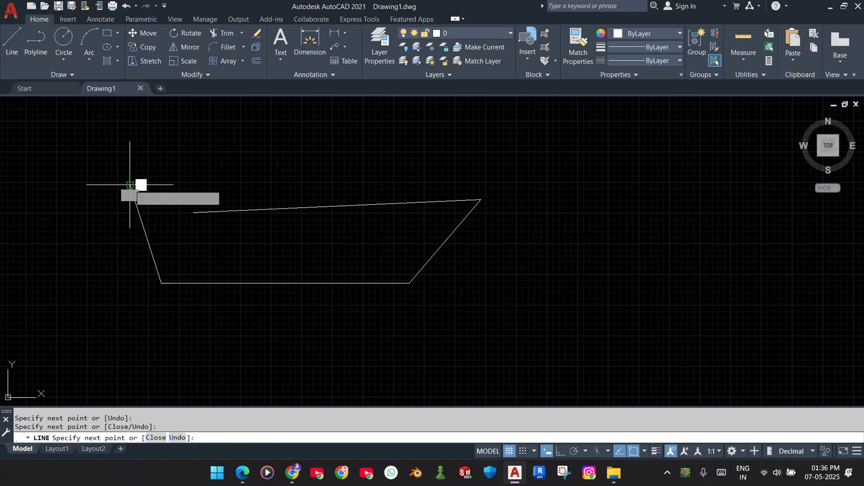
click(131, 184)
click(330, 151)
click(382, 196)
click(448, 159)
key(Escape)
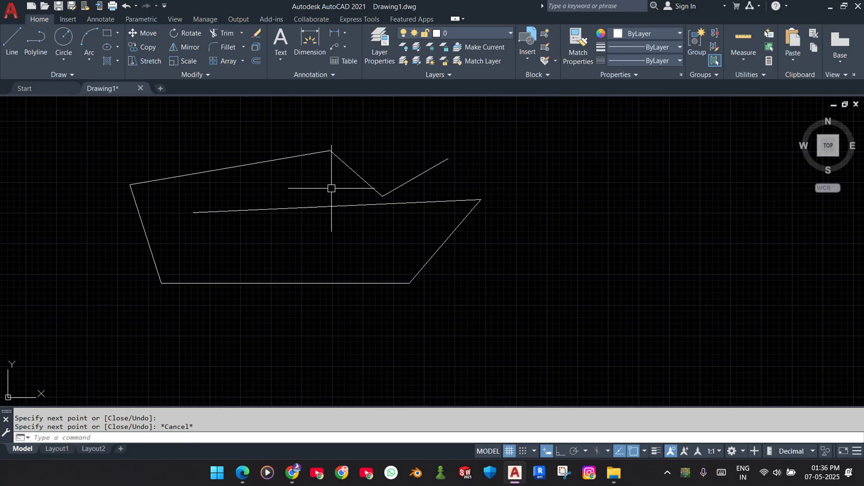
Select all seven slanted line segments and erase them
click(471, 143)
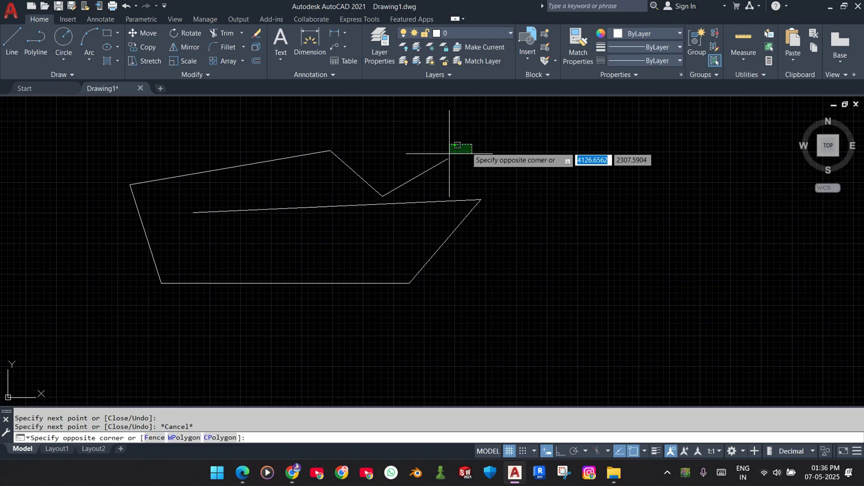
click(150, 343)
key(Delete)
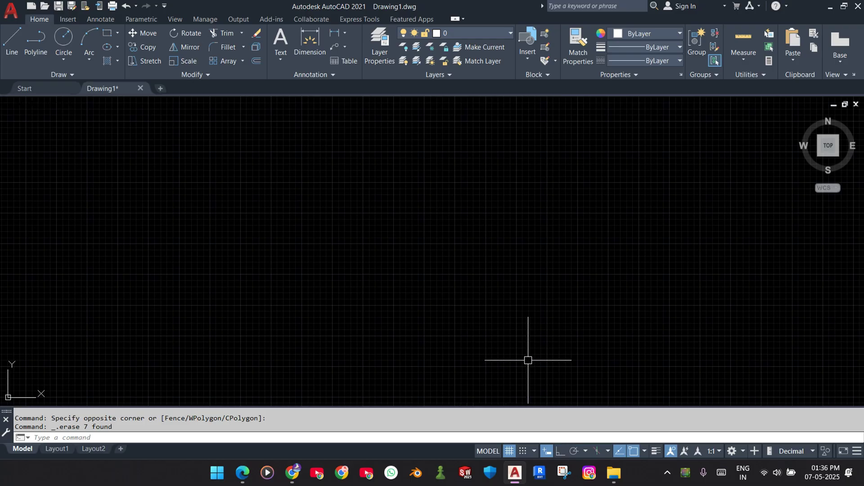
Turn Ortho mode on, toggle it off once, and switch it back on
click(560, 451)
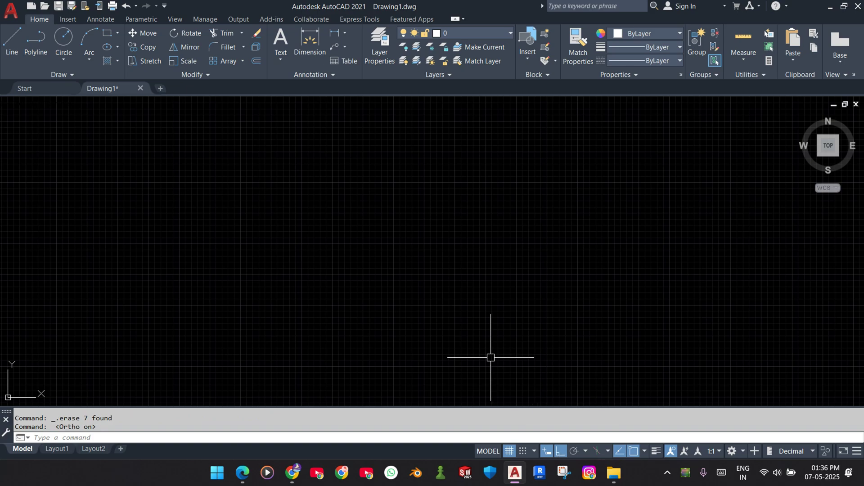
key(F8)
key(F8)
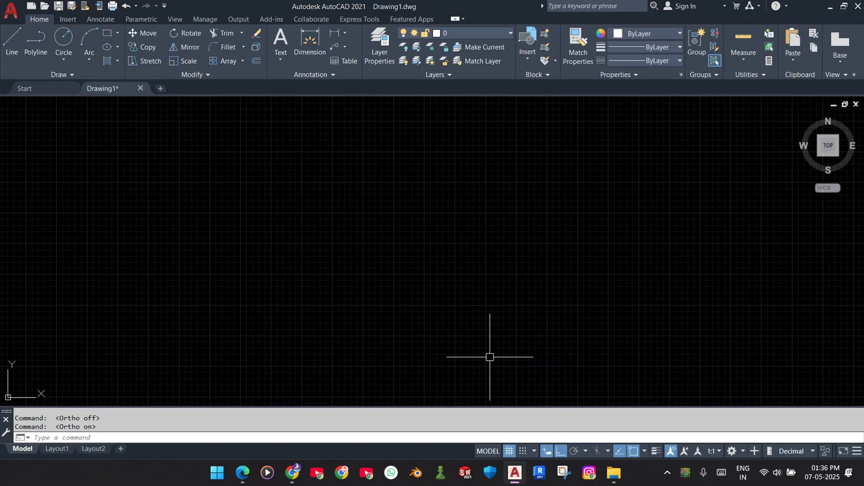
Draw a continuous chain of eight horizontal and vertical line segments that cross to form two overlapping box shapes
click(16, 58)
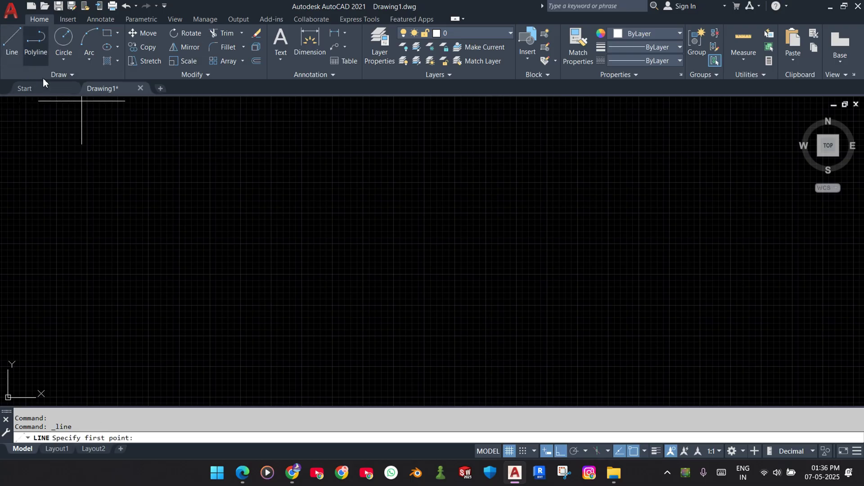
click(103, 169)
click(503, 182)
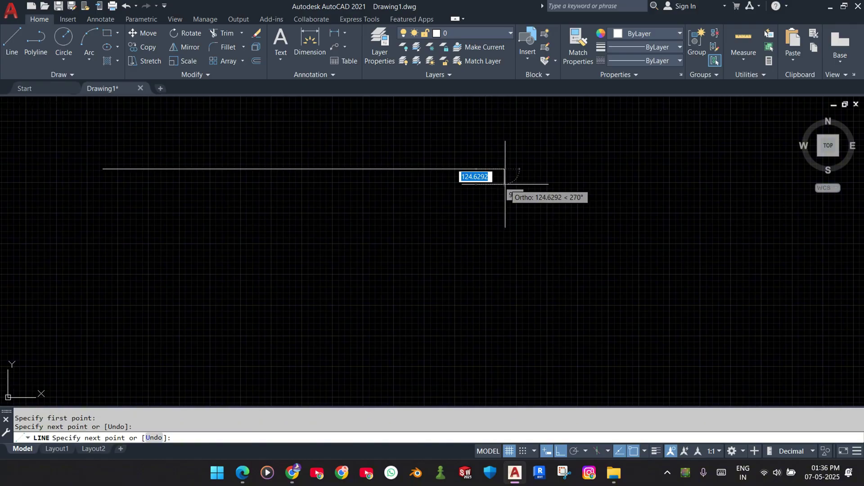
click(455, 352)
click(236, 194)
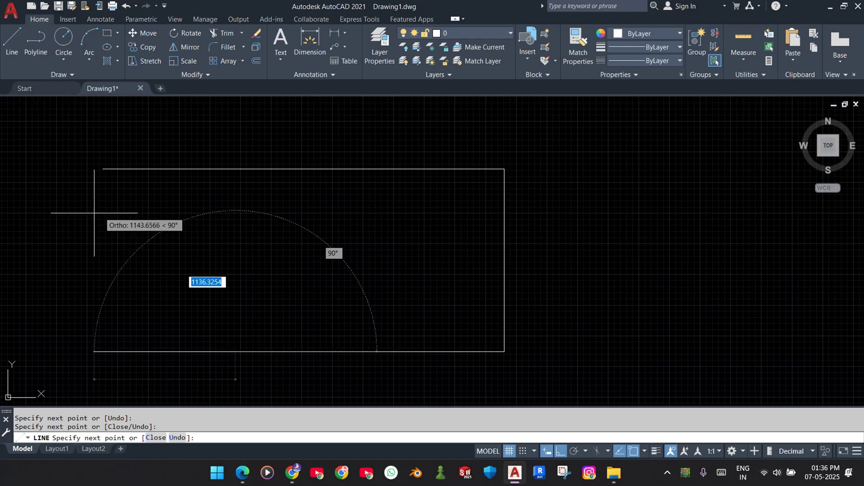
click(347, 139)
click(567, 139)
click(567, 224)
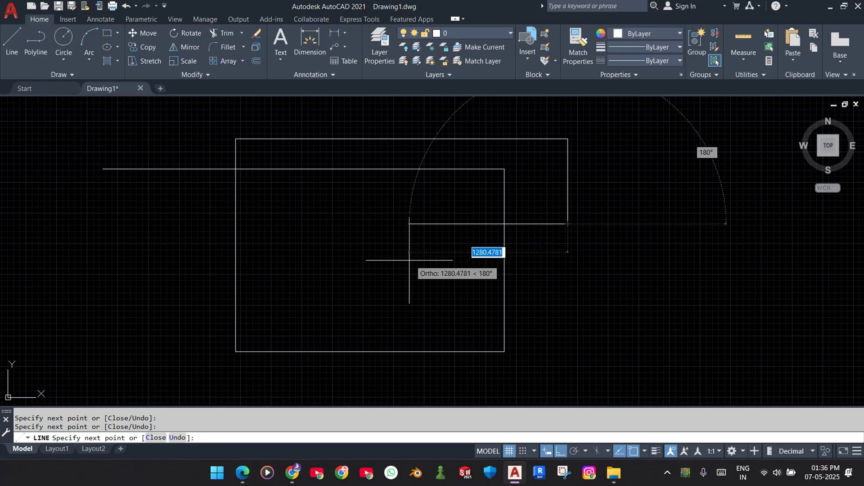
click(406, 224)
key(Escape)
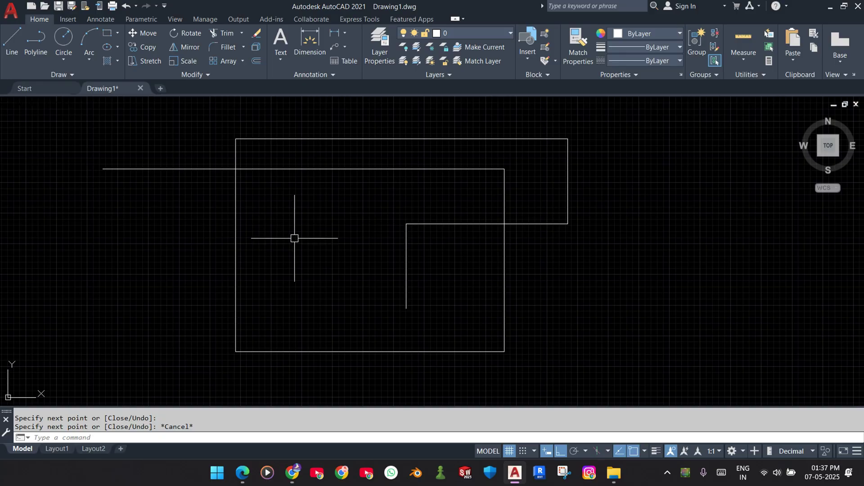
Draw a small three-segment stepped line descending in the empty area beside the overlapping box shapes
click(13, 43)
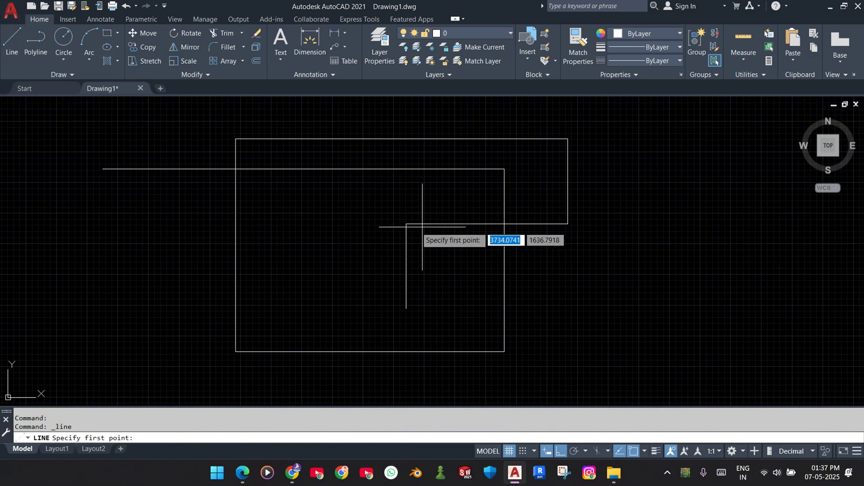
click(557, 283)
click(664, 283)
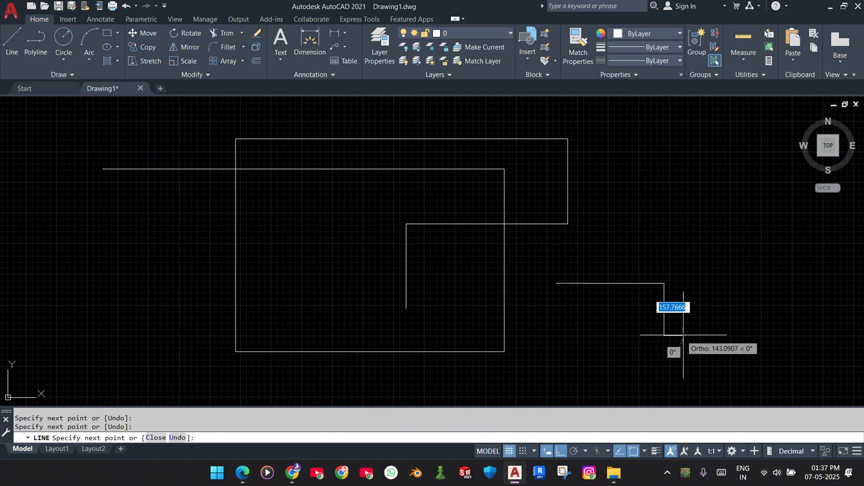
click(664, 335)
click(713, 336)
key(Escape)
Draw a larger three-segment stepped line with the Line command, just above the small stepped line
middle_drag(633, 275, 354, 261)
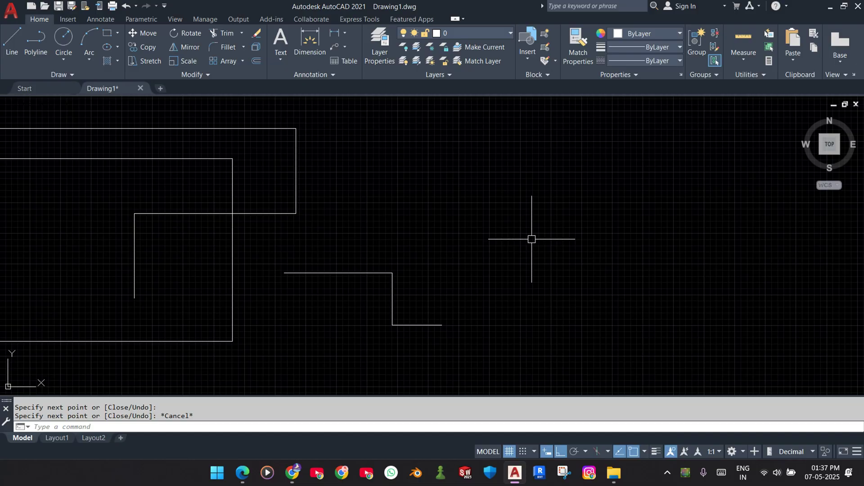
text(L)
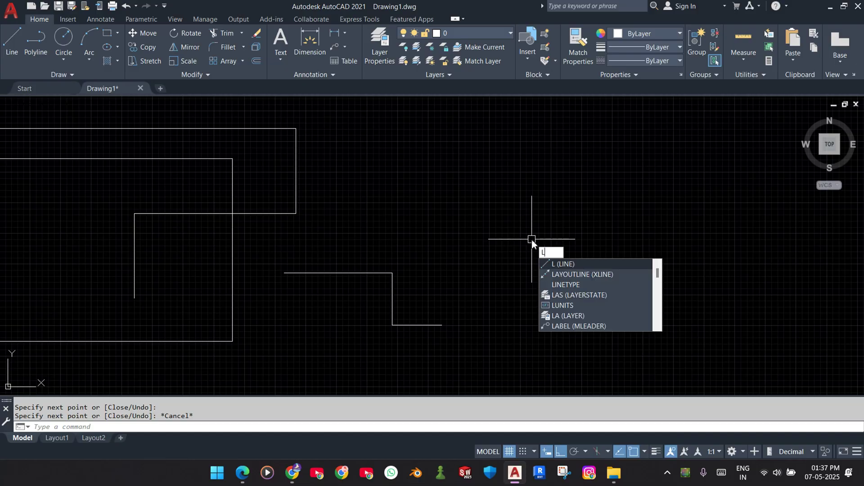
key(Return)
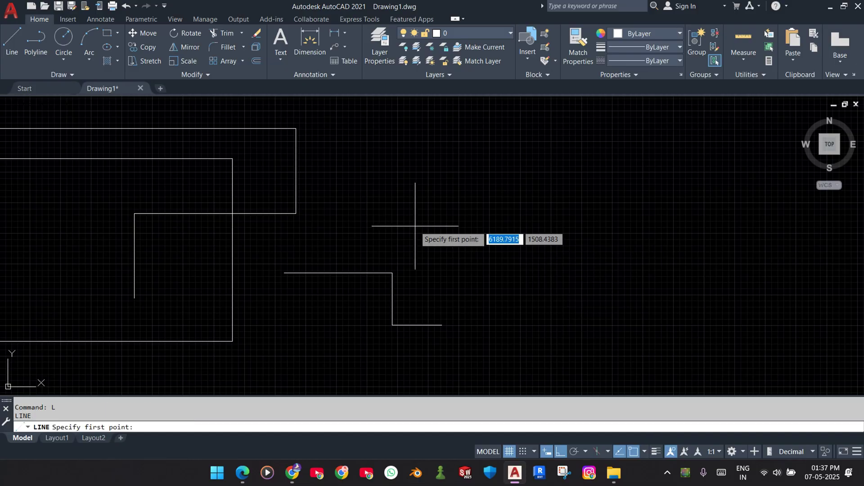
click(345, 224)
click(507, 224)
click(513, 317)
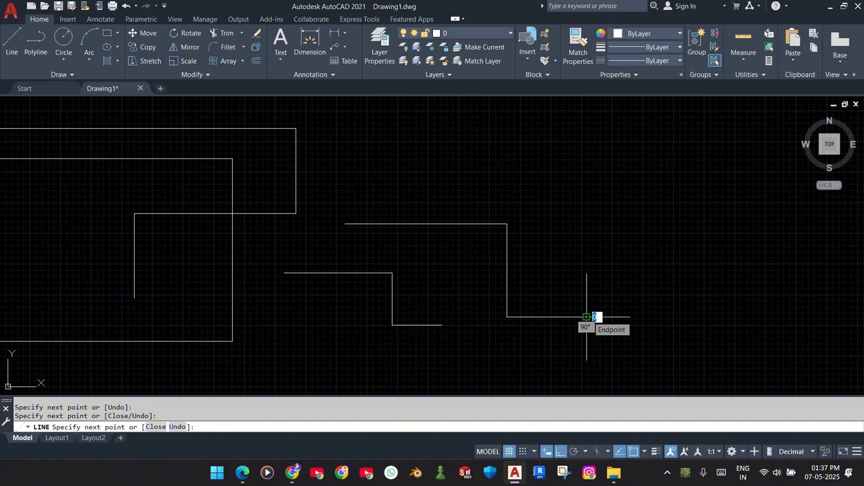
key(Escape)
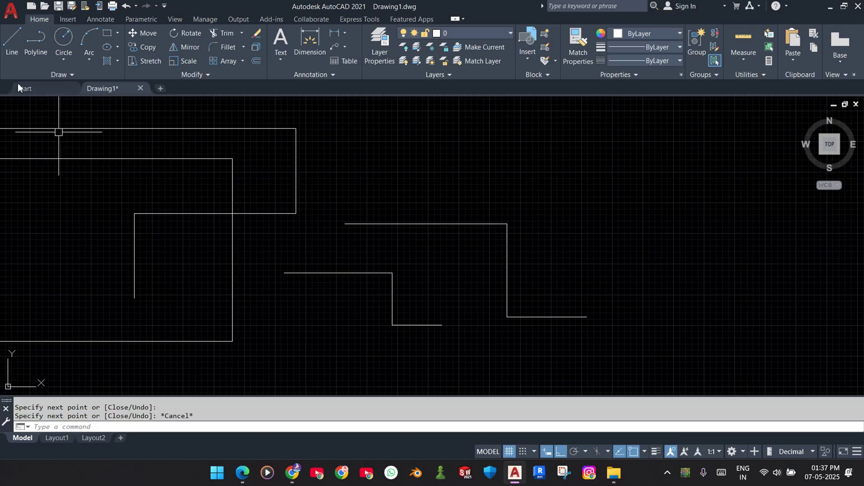
Draw a six-segment polyline beyond the stepped lines, descending in steps and ending with an upward vertical segment
click(40, 47)
mouse_move(590, 257)
middle_down()
mouse_move(513, 214)
mouse_move(268, 302)
middle_up()
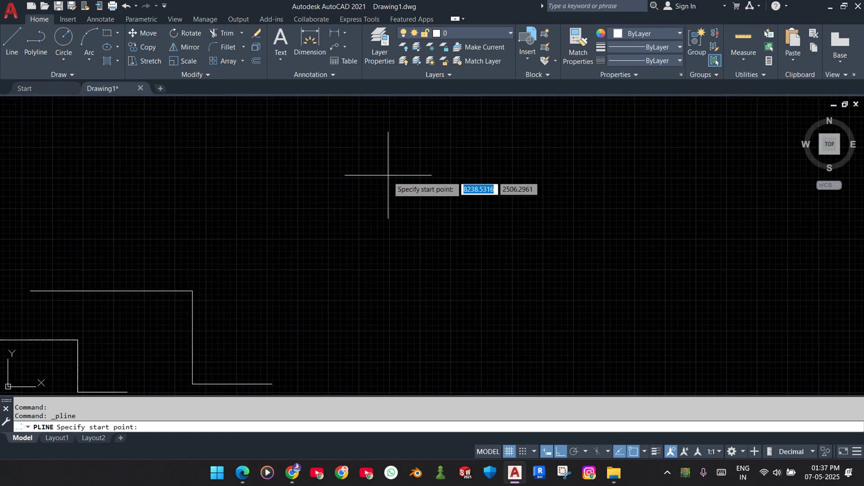
click(305, 168)
click(419, 168)
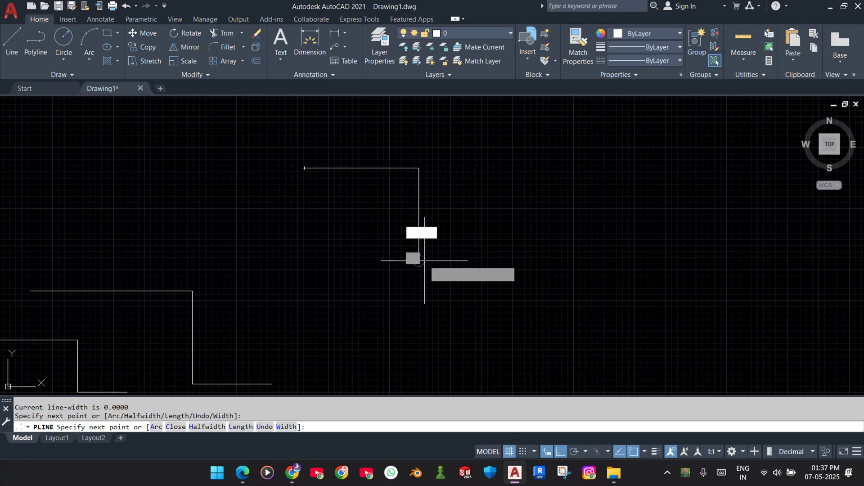
click(419, 260)
click(520, 260)
click(520, 321)
click(602, 321)
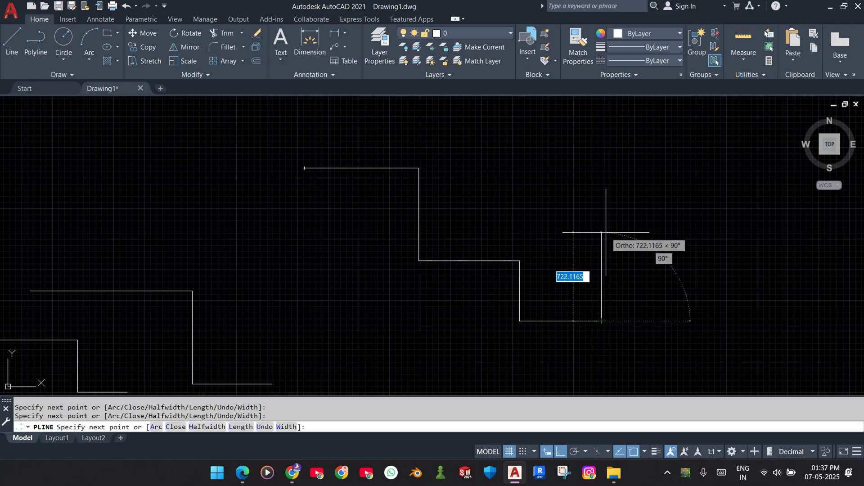
click(602, 233)
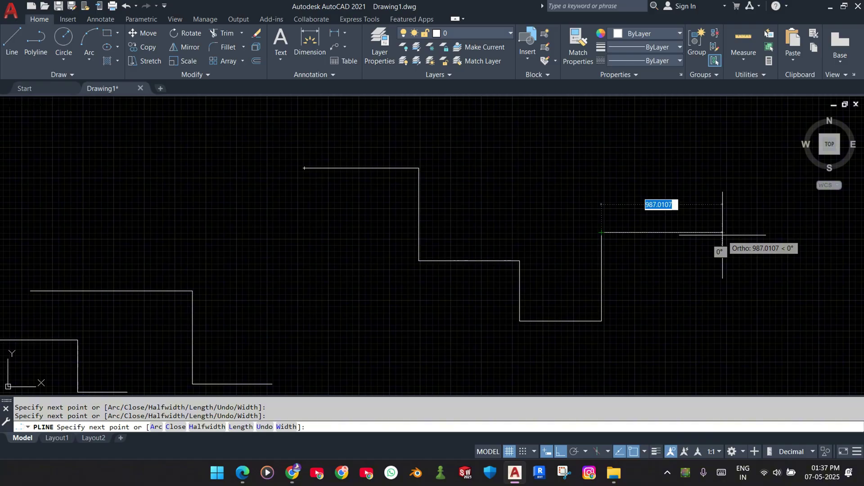
key(Escape)
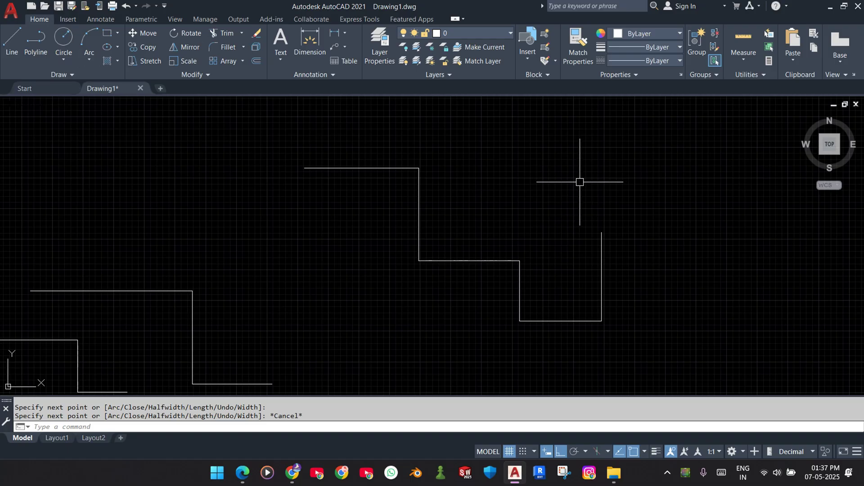
Draw a second, four-segment stepped polyline above the first one, ending with a downward vertical segment
text(PL)
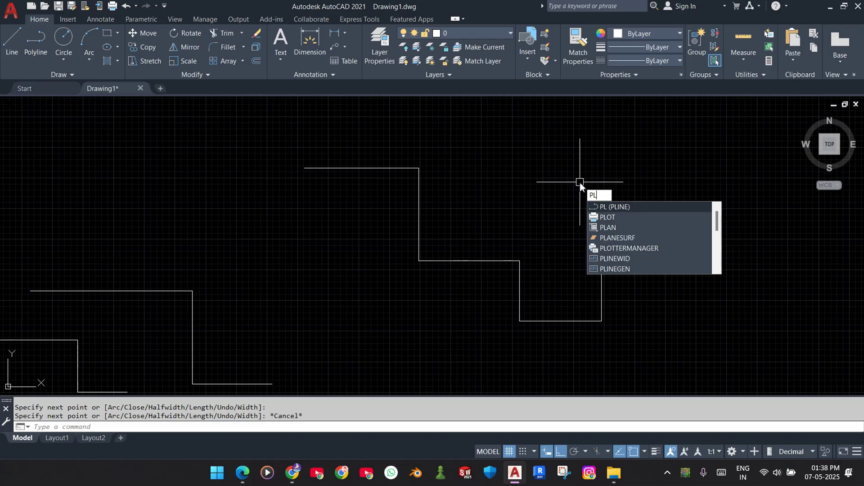
key(Return)
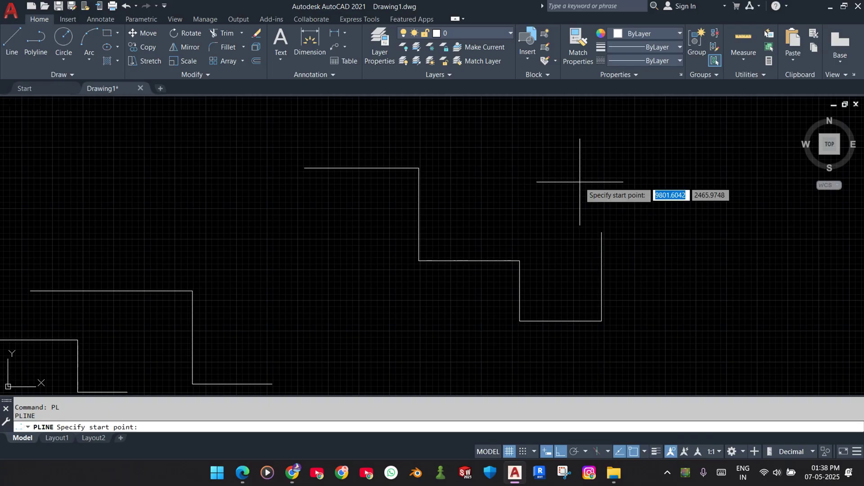
click(443, 126)
click(622, 126)
click(621, 184)
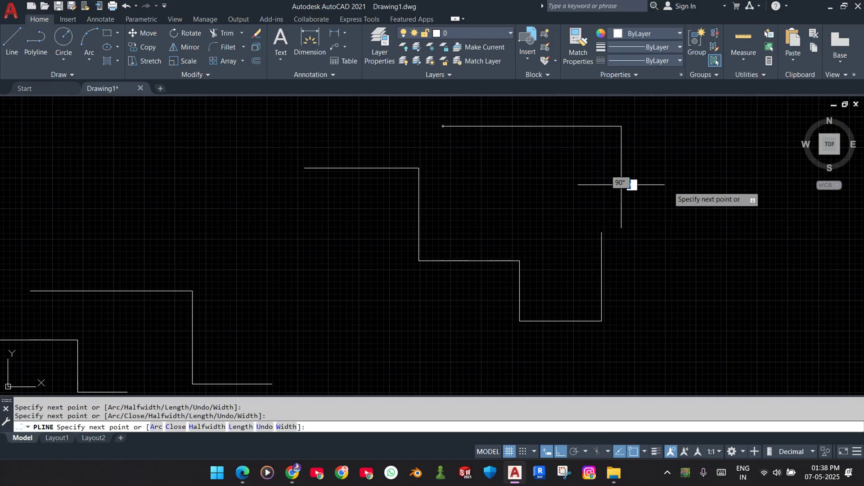
click(726, 184)
click(726, 244)
key(Escape)
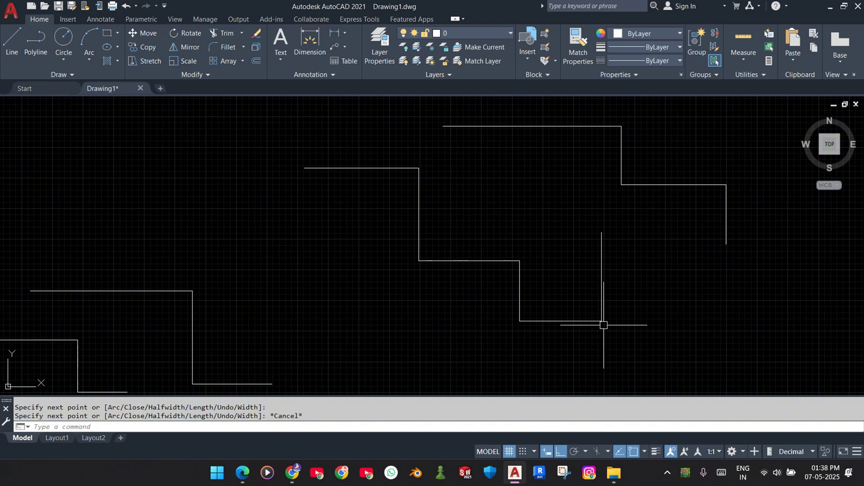
Select the three segments of the larger stepped line one by one to examine how they are grouped, and clear the selection
scroll(604, 324, down, 4)
middle_drag(534, 296, 546, 286)
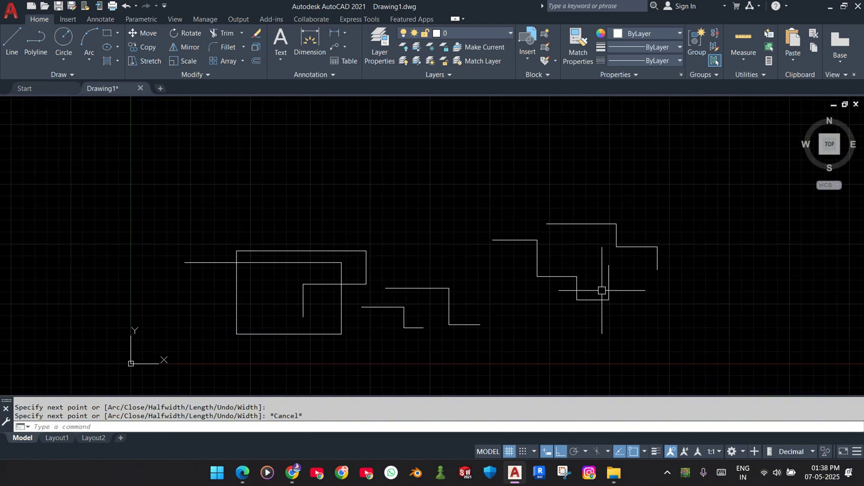
scroll(468, 301, up, 4)
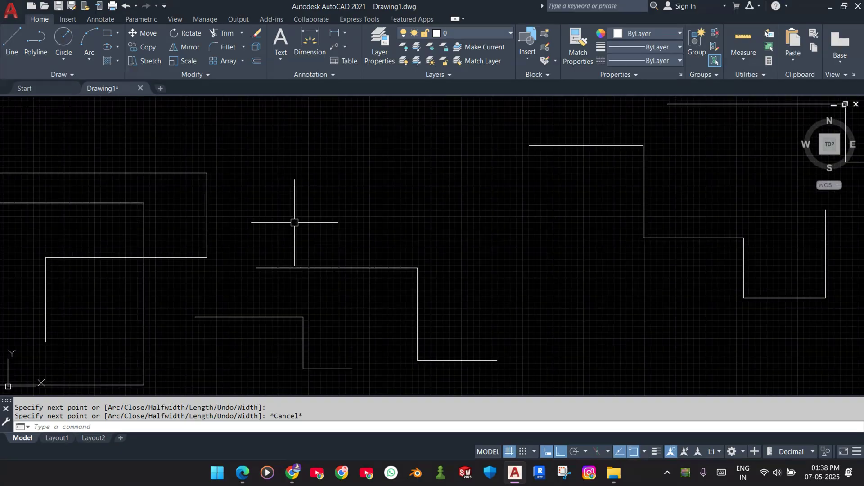
click(333, 256)
click(289, 281)
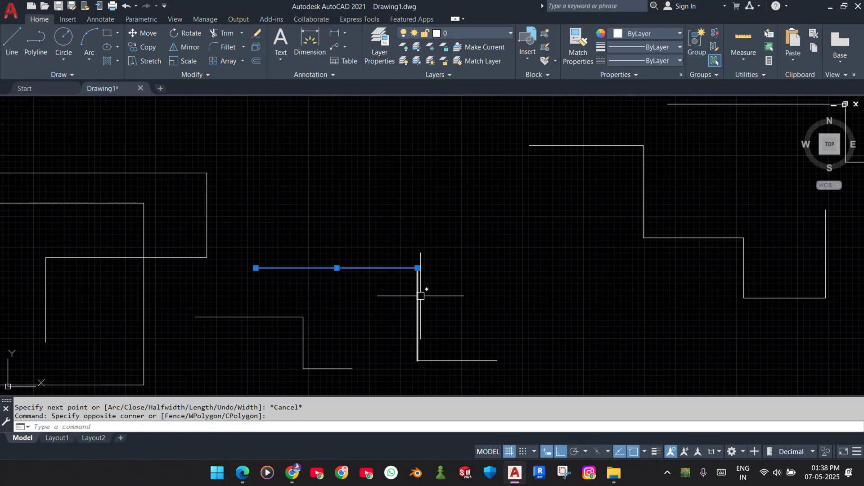
click(420, 292)
click(385, 306)
click(479, 345)
click(444, 376)
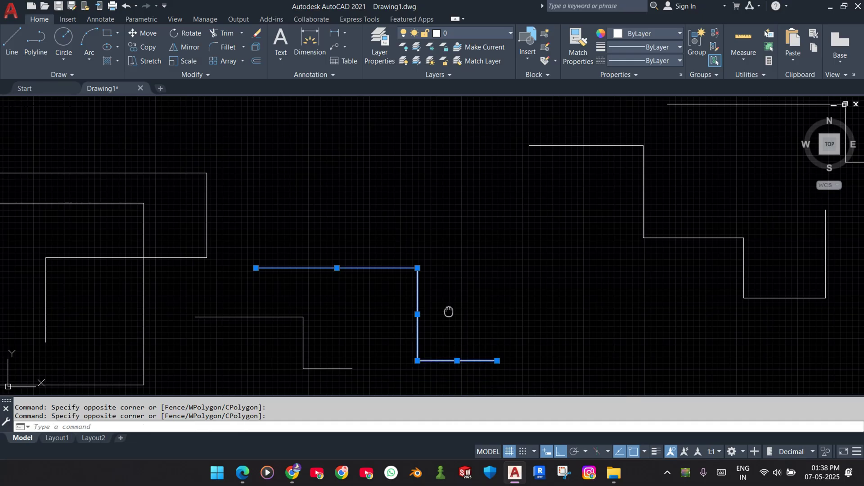
middle_drag(277, 296, 193, 270)
scroll(446, 276, down, 2)
key(Escape)
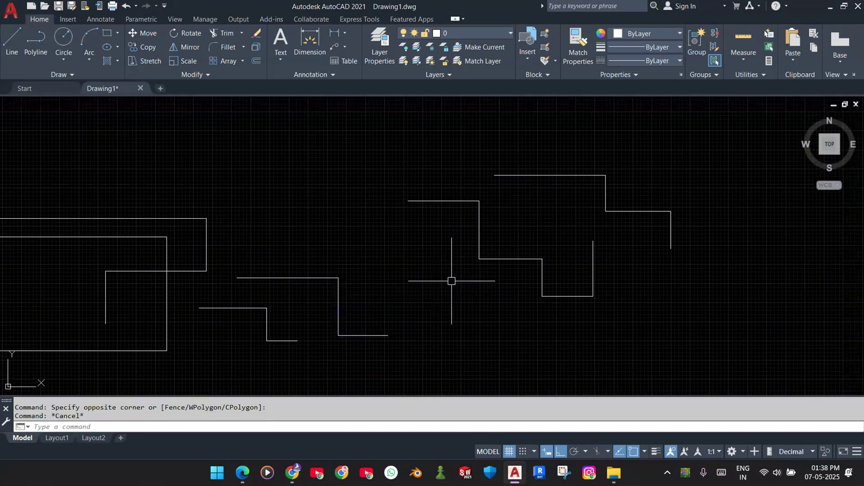
Select the six-segment polyline through its first horizontal segment to compare it with the stepped line
click(452, 188)
click(401, 218)
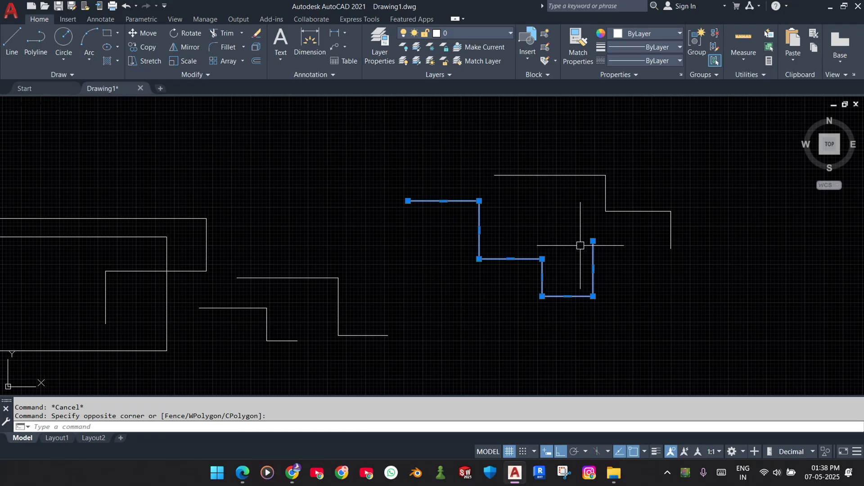
Draw a two-segment line above the smaller stepped lines, about 1280 units horizontally and then vertically downward
key(Escape)
text(L)
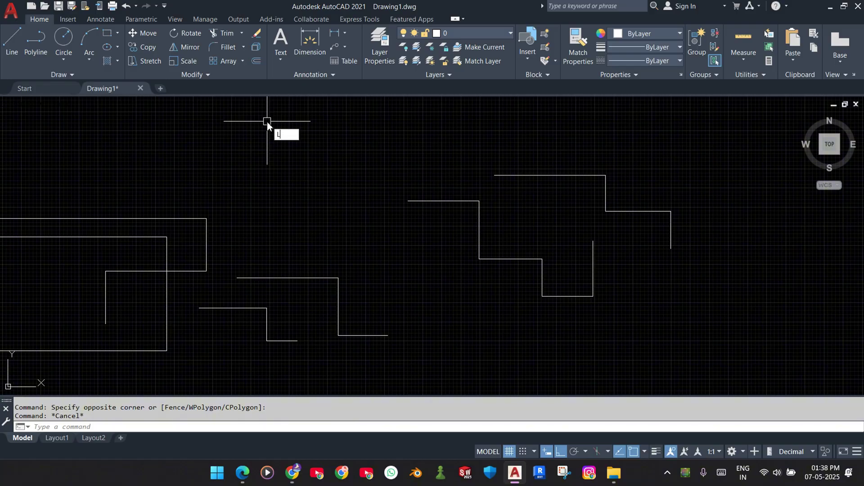
key(Return)
click(287, 151)
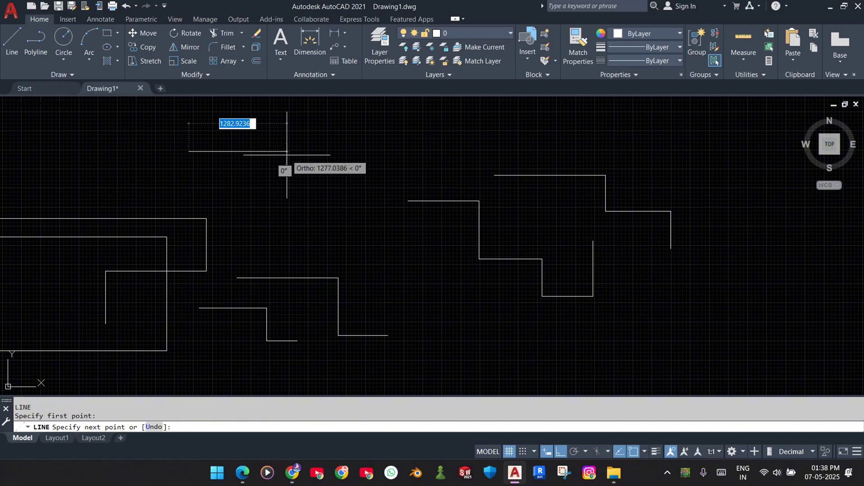
click(297, 201)
key(Escape)
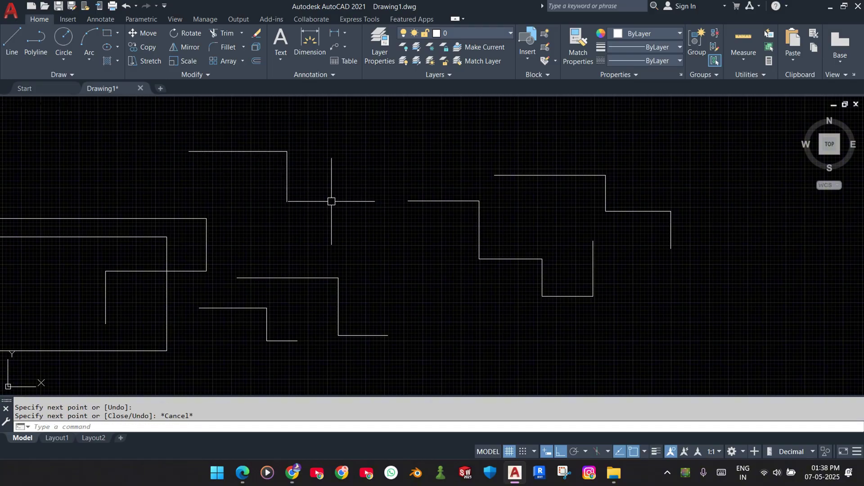
Draw a two-segment polyline beside the new line, running horizontally and then vertically downward
text(PL)
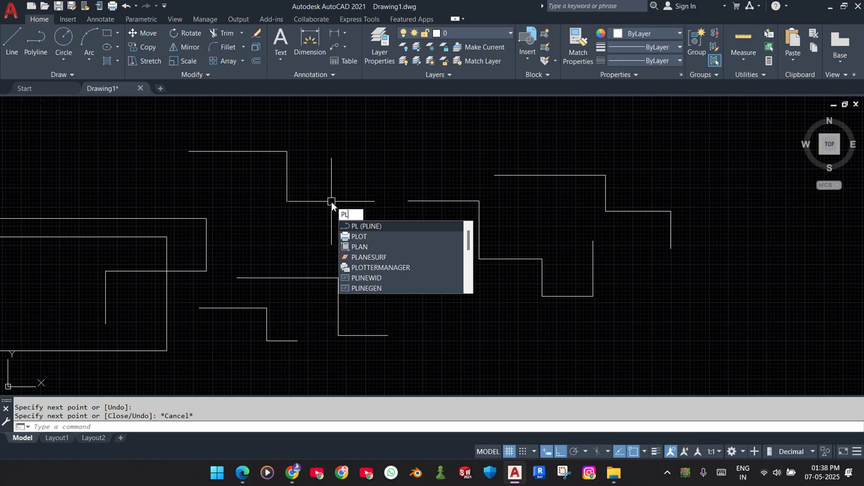
key(Return)
click(324, 150)
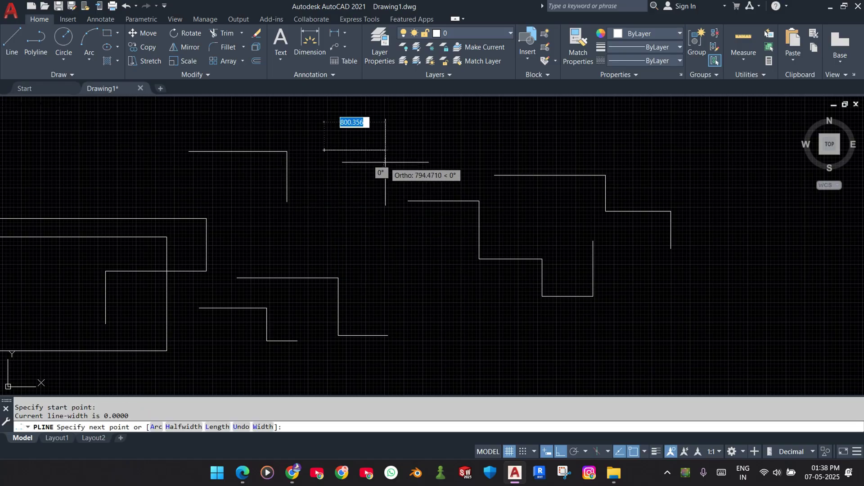
click(404, 162)
key(Escape)
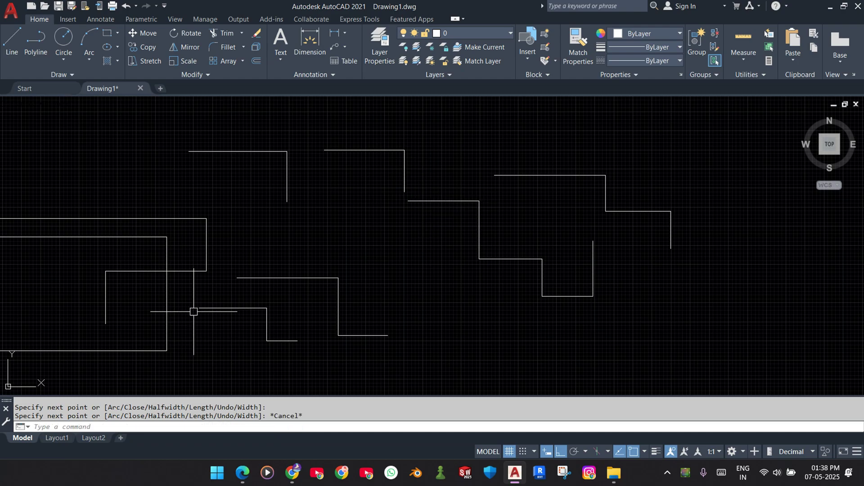
Select the two-segment line piece by piece and the adjacent polyline through its horizontal part to compare them, and clear the selection
click(318, 187)
click(228, 145)
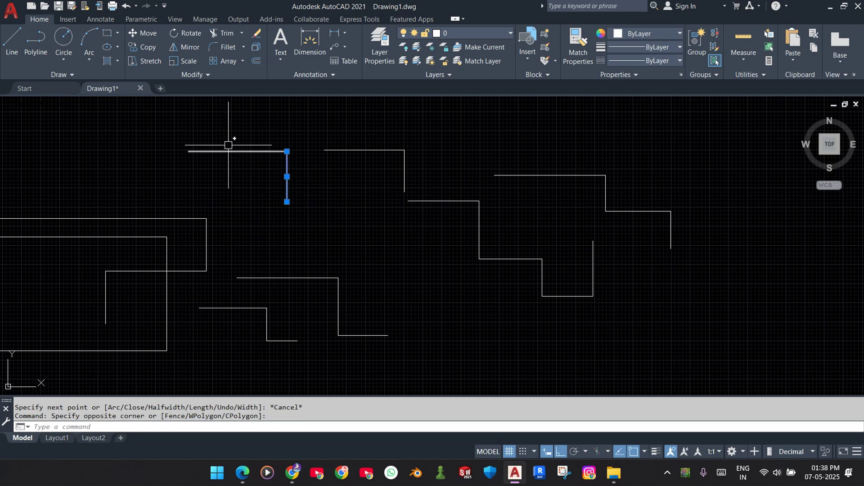
click(175, 189)
click(370, 137)
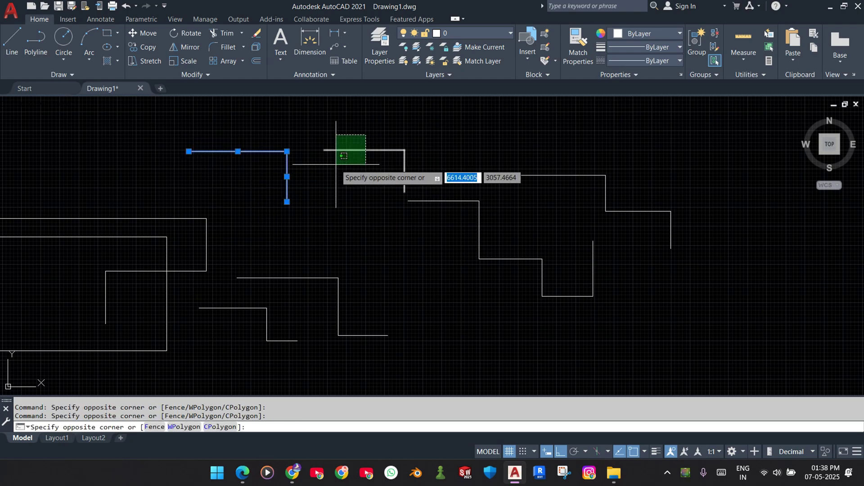
click(334, 164)
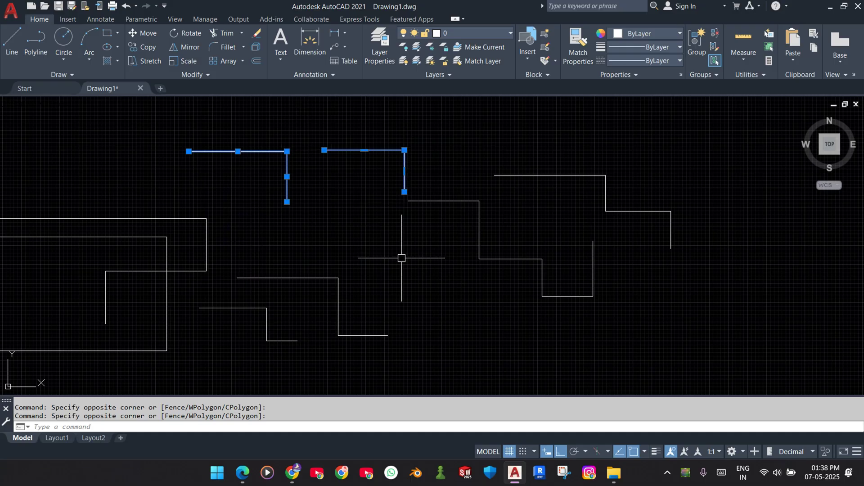
scroll(404, 256, down, 2)
key(Escape)
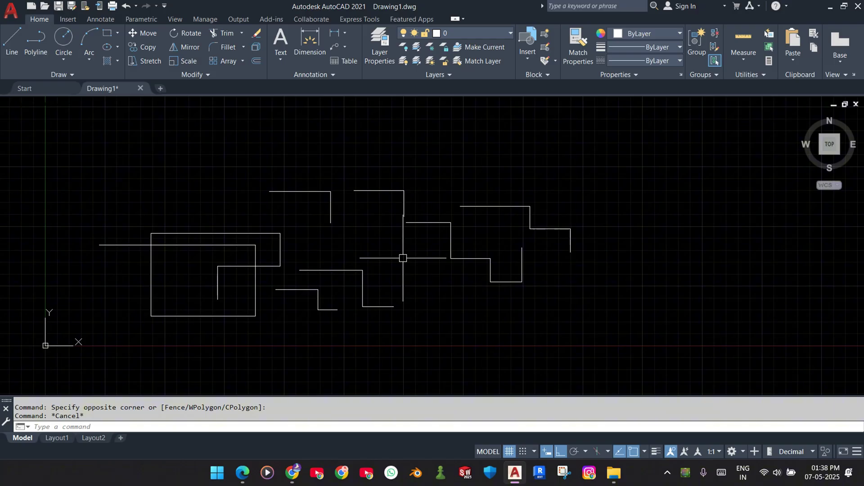
Make crossing and window selection boxes in empty space beyond the polylines to compare the two selection directions
click(623, 131)
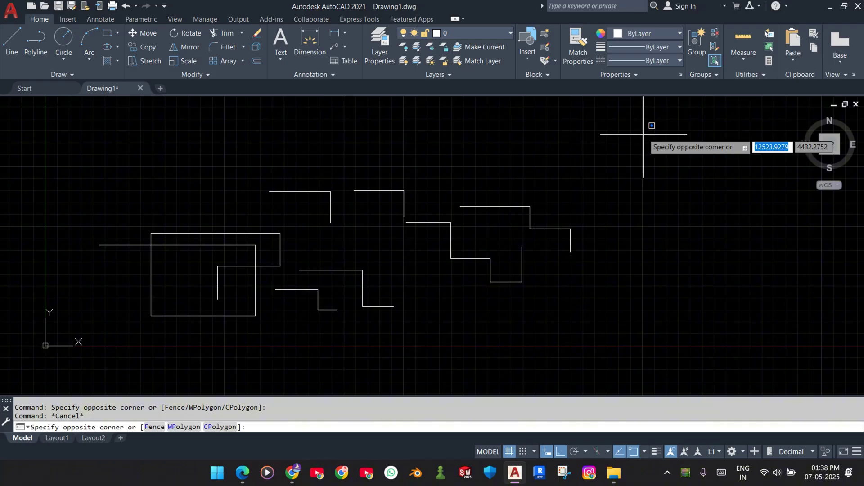
click(506, 168)
click(462, 144)
click(594, 183)
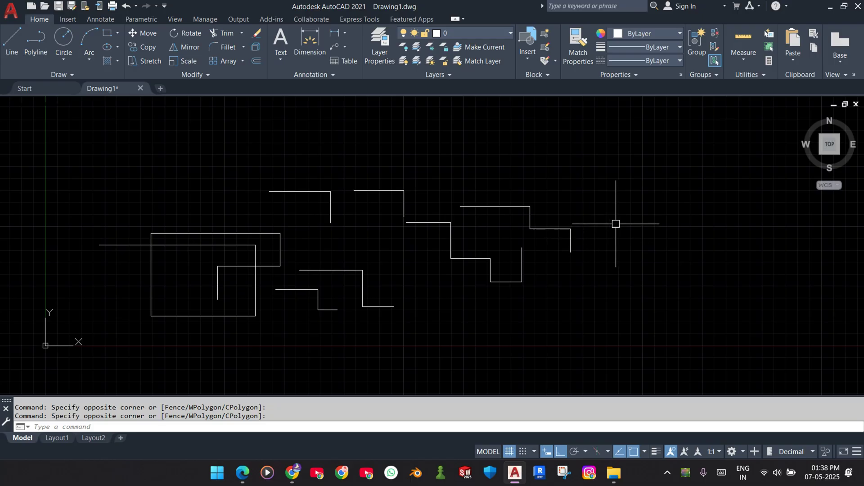
click(668, 156)
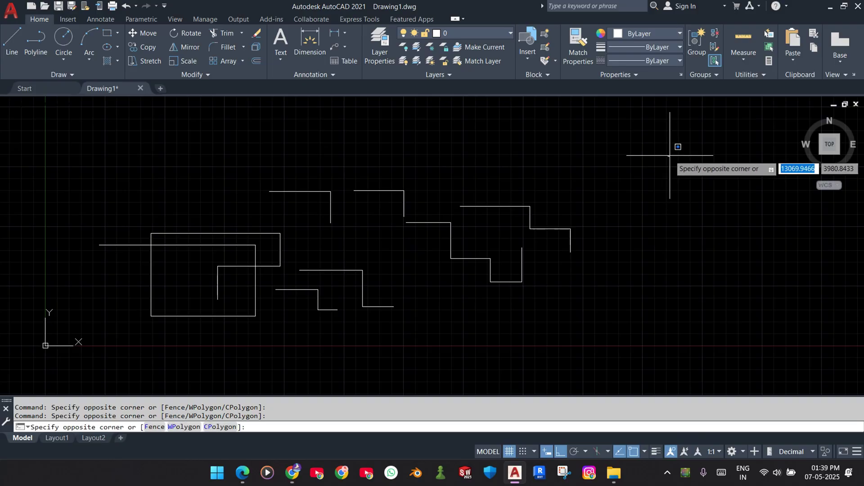
click(573, 201)
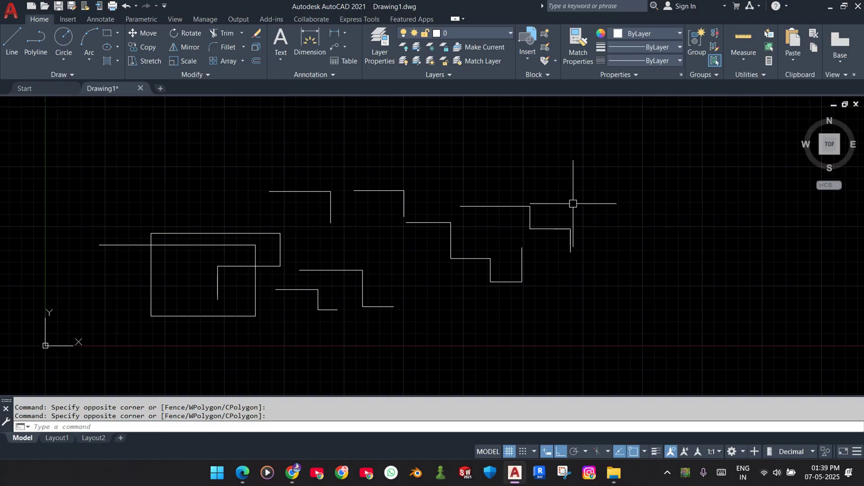
click(587, 137)
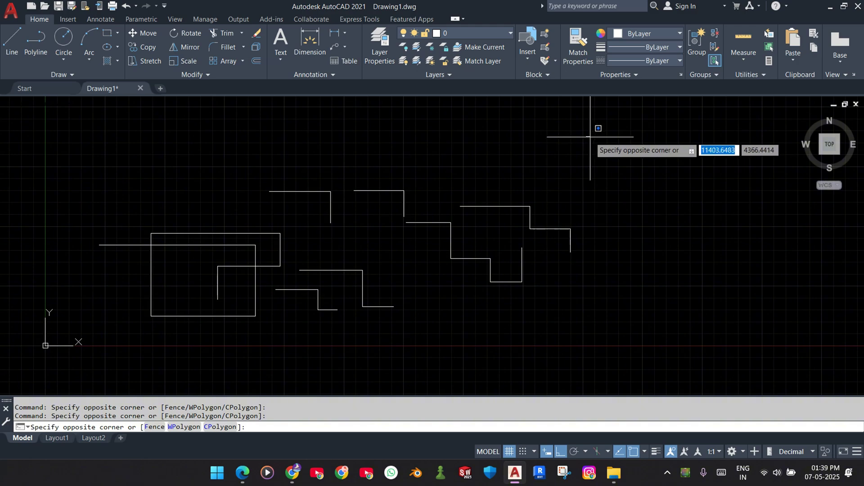
click(710, 245)
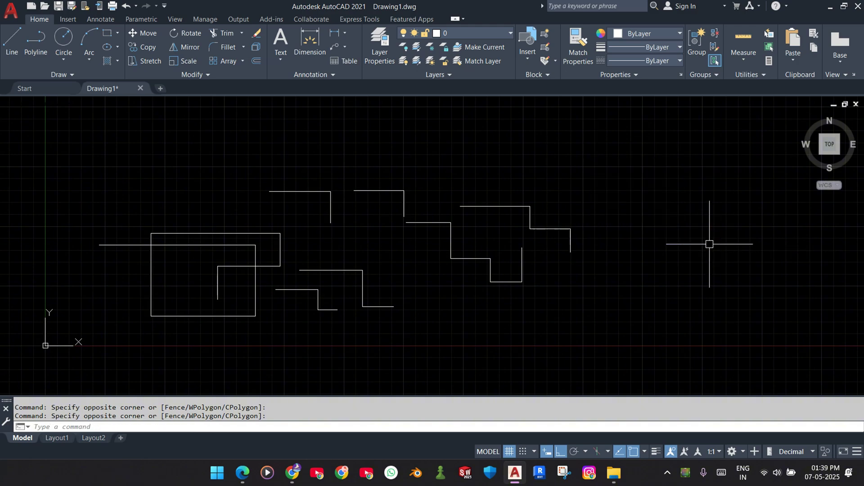
Select both segments of the two-segment line with a crossing box that only touches its corner, and clear the selection
scroll(283, 195, up, 4)
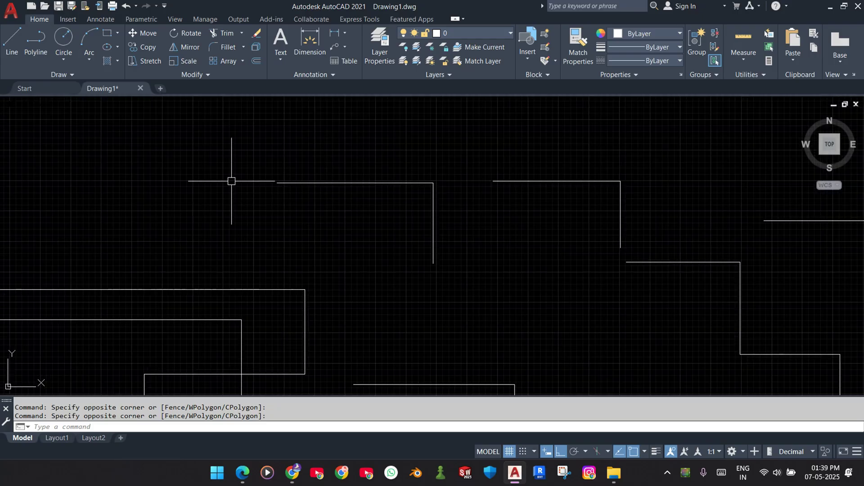
mouse_move(314, 228)
middle_down()
mouse_move(420, 256)
mouse_move(423, 265)
mouse_move(351, 261)
middle_up()
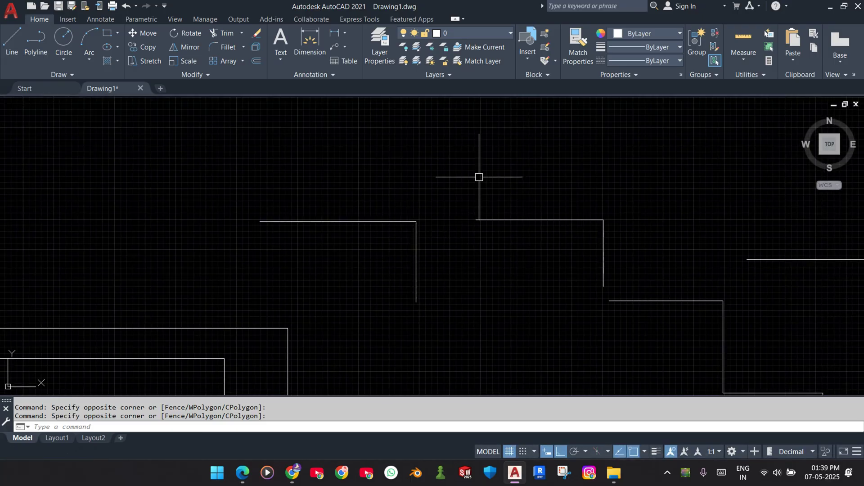
click(482, 156)
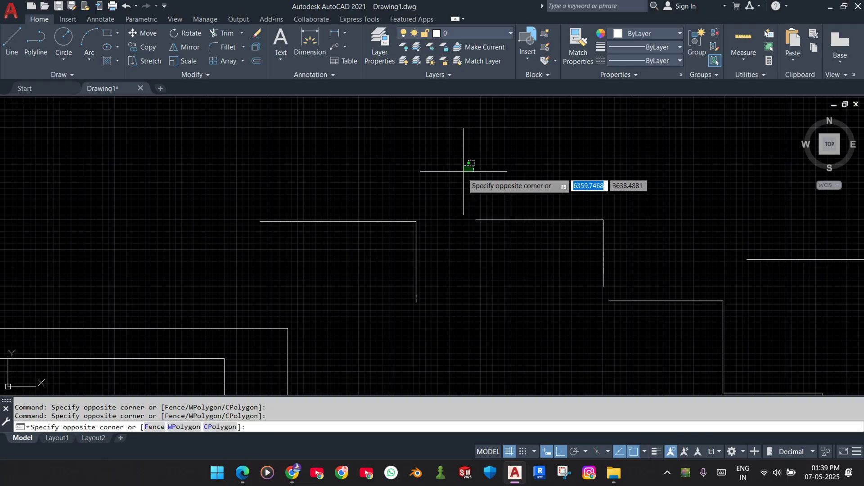
click(387, 246)
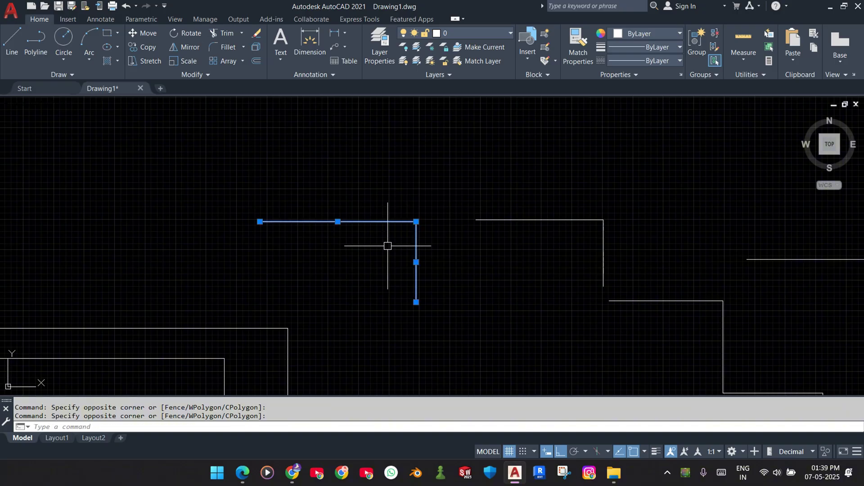
key(Escape)
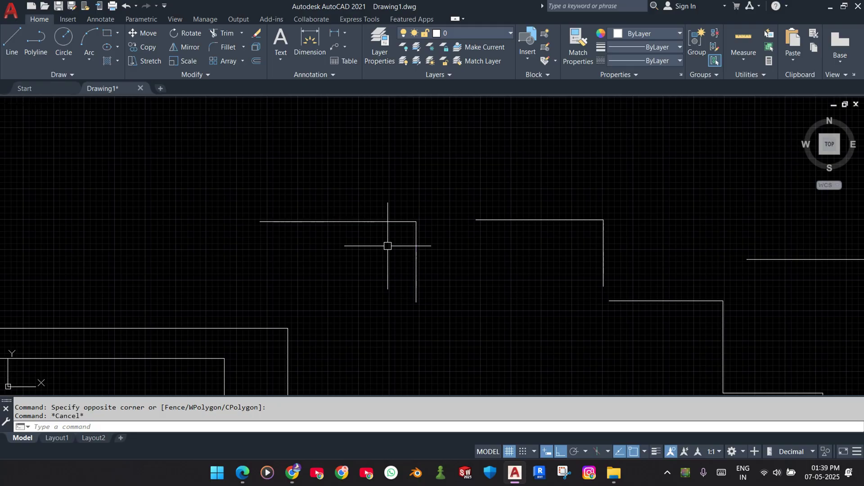
Try a window selection over part of the two-segment line, repeat with a crossing box, and clear the selection
click(324, 143)
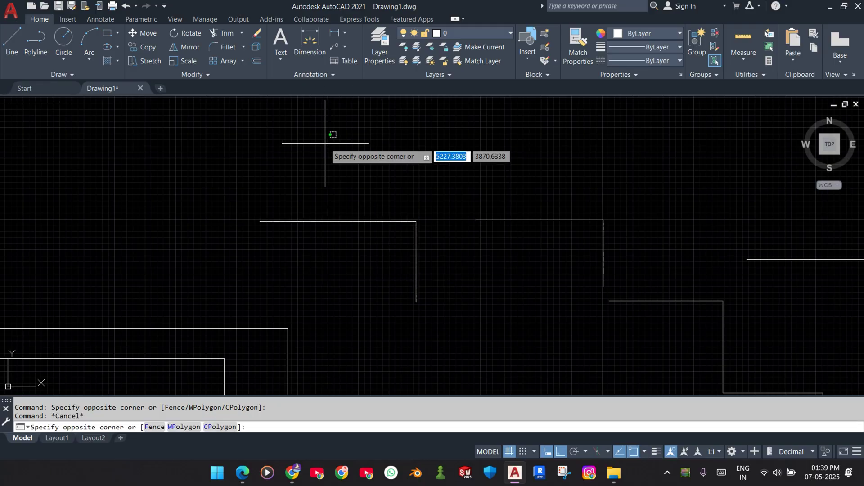
click(454, 265)
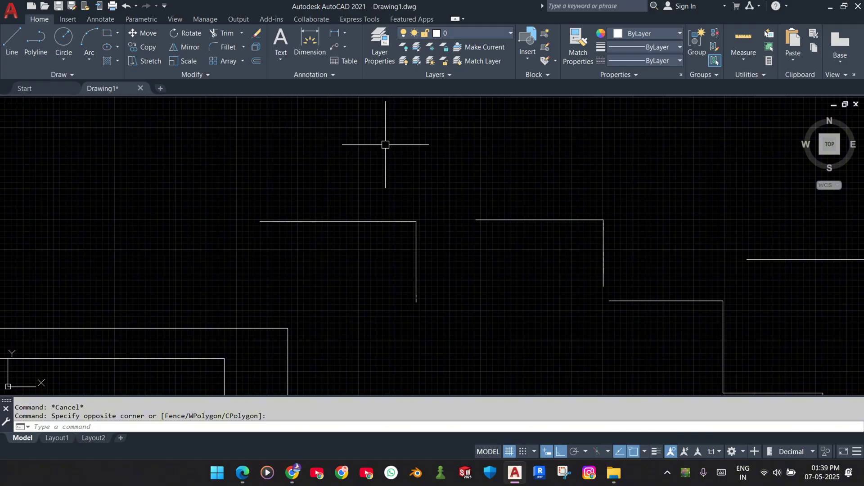
click(459, 154)
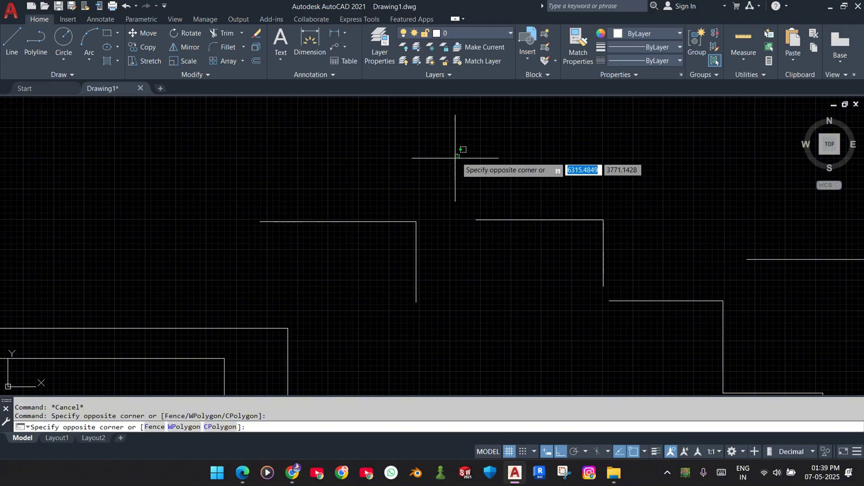
click(387, 225)
key(Escape)
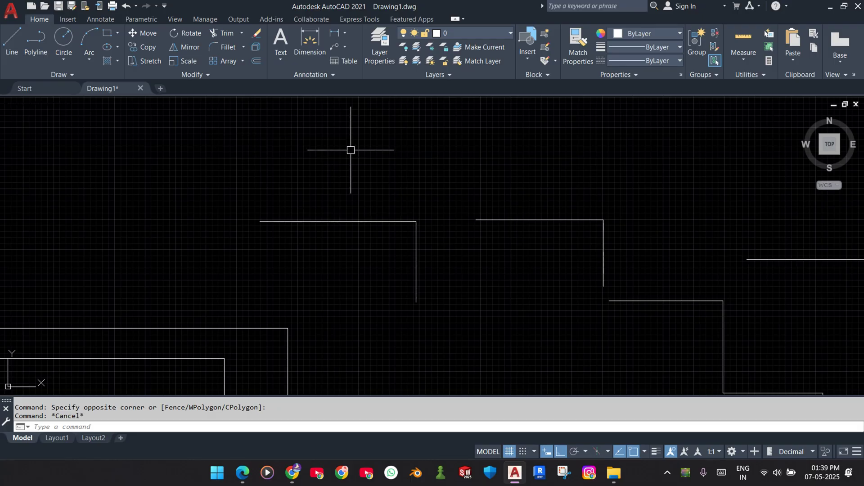
Compare a window selection partly covering the two-segment line with one enclosing it completely, and clear the selection
click(299, 131)
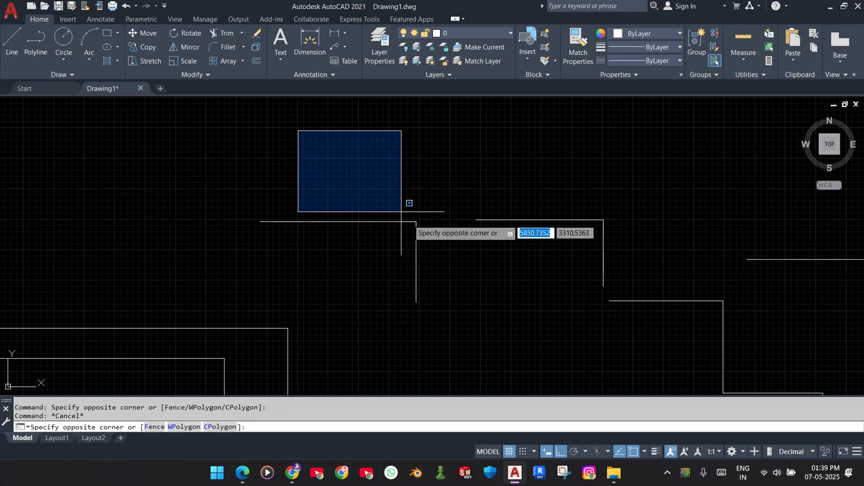
click(459, 269)
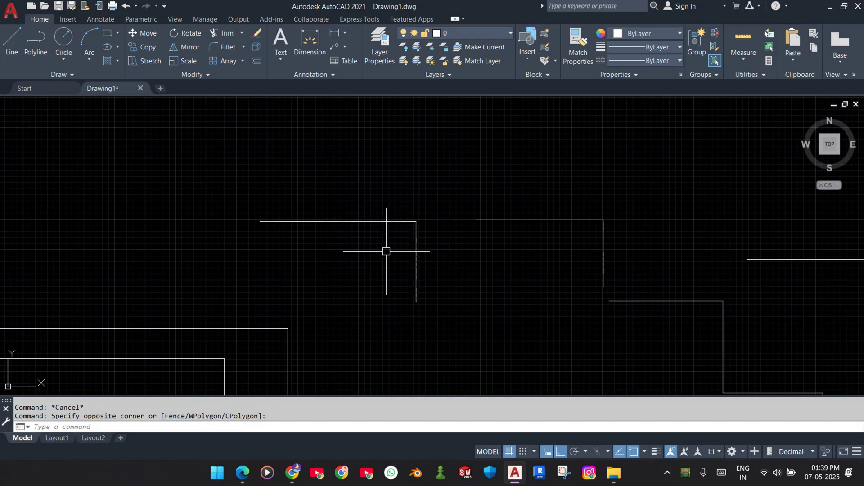
click(198, 167)
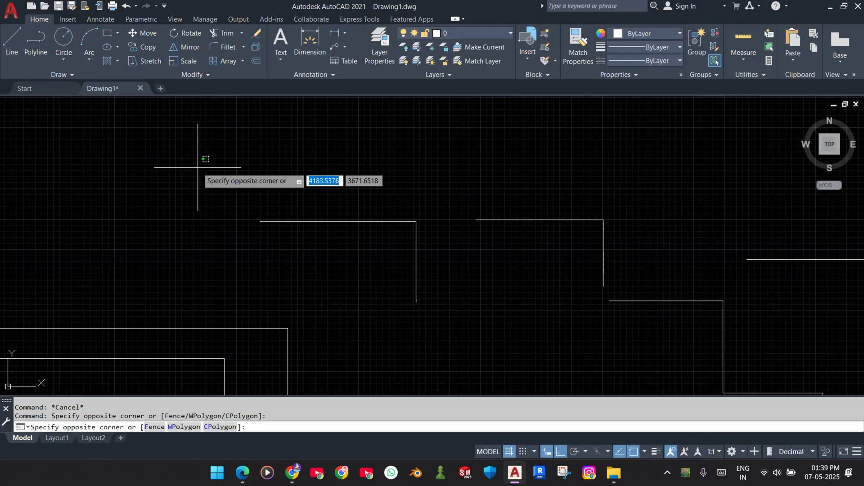
click(447, 336)
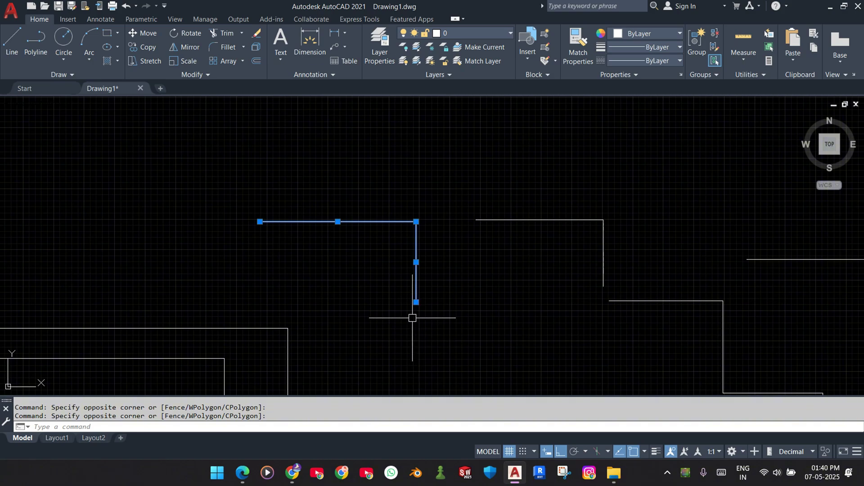
key(Escape)
key(Escape)
Select all lines and polylines with one crossing box and erase them from the drawing
scroll(349, 279, down, 5)
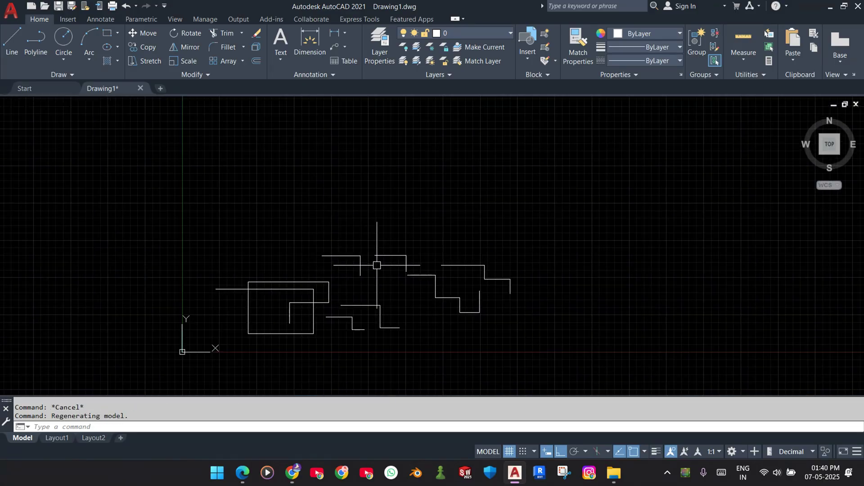
middle_drag(388, 281, 332, 243)
click(525, 167)
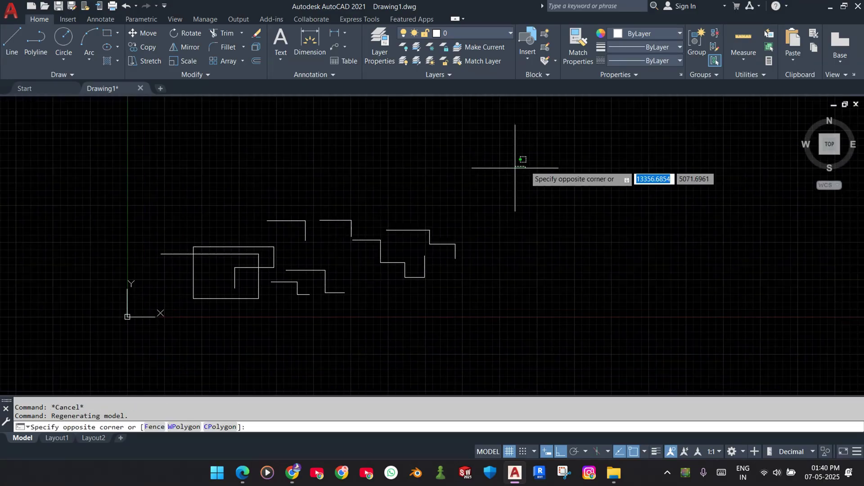
click(160, 325)
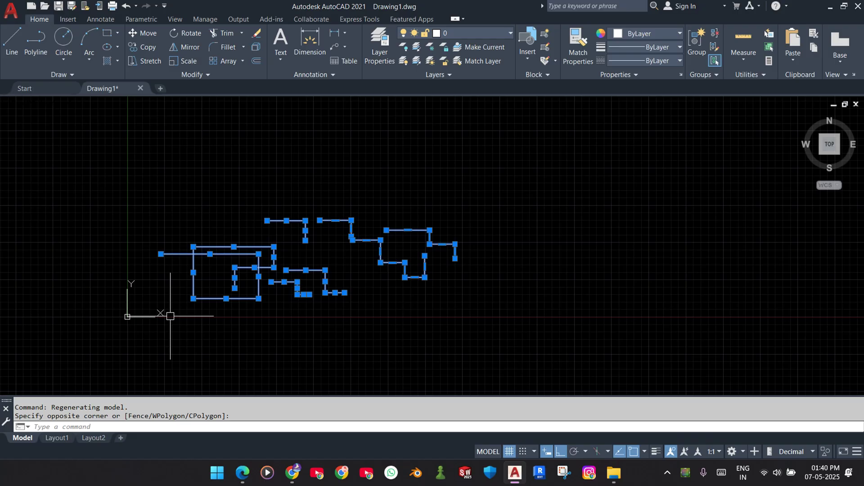
key(Delete)
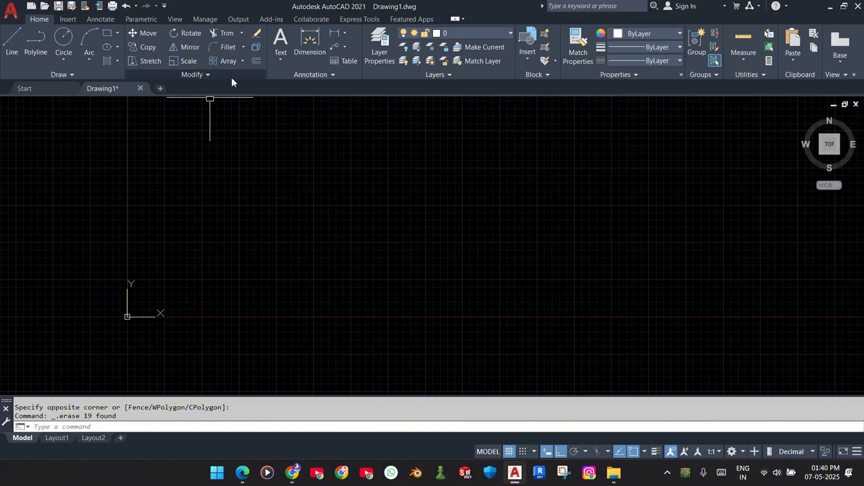
mouse_move(288, 261)
middle_down()
mouse_move(304, 255)
mouse_move(332, 281)
middle_up()
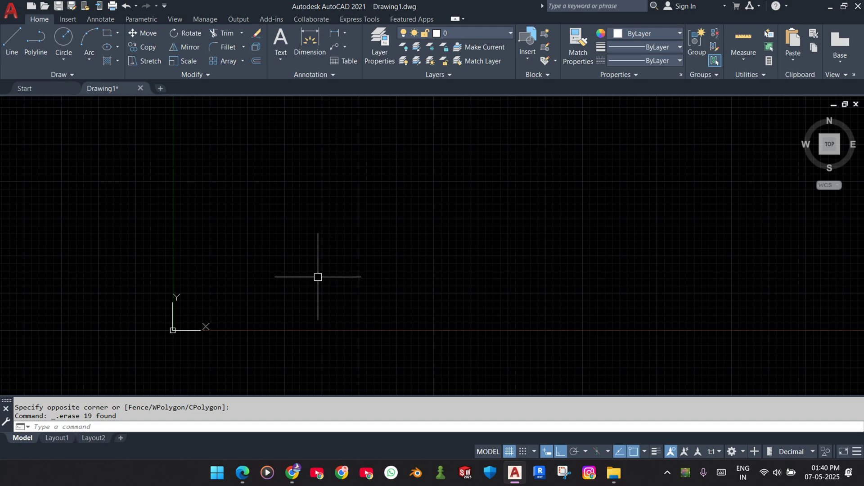
click(220, 31)
mouse_move(234, 240)
mouse_down()
mouse_move(415, 171)
mouse_move(401, 293)
mouse_move(601, 216)
mouse_up()
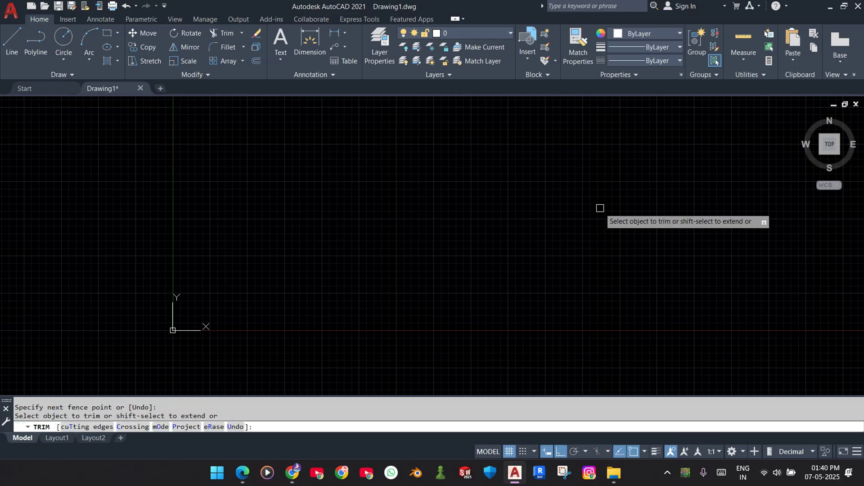
key(Escape)
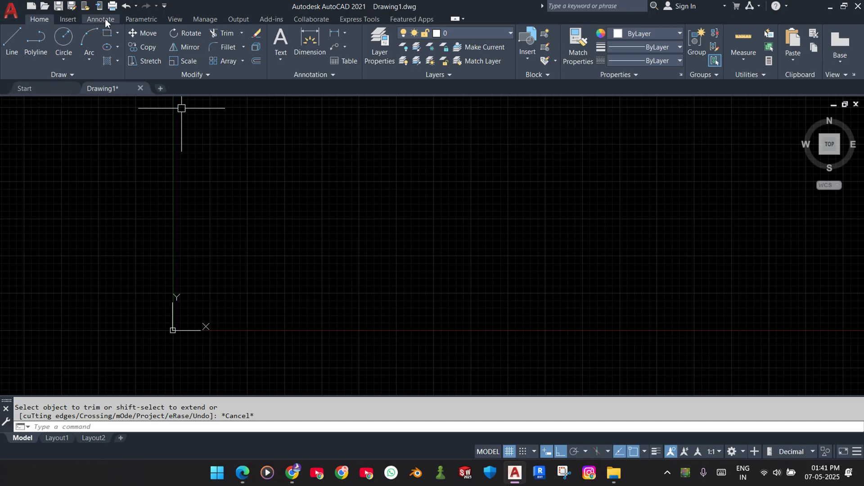
Undo the last pan and the erase to restore all lines and polylines
click(127, 7)
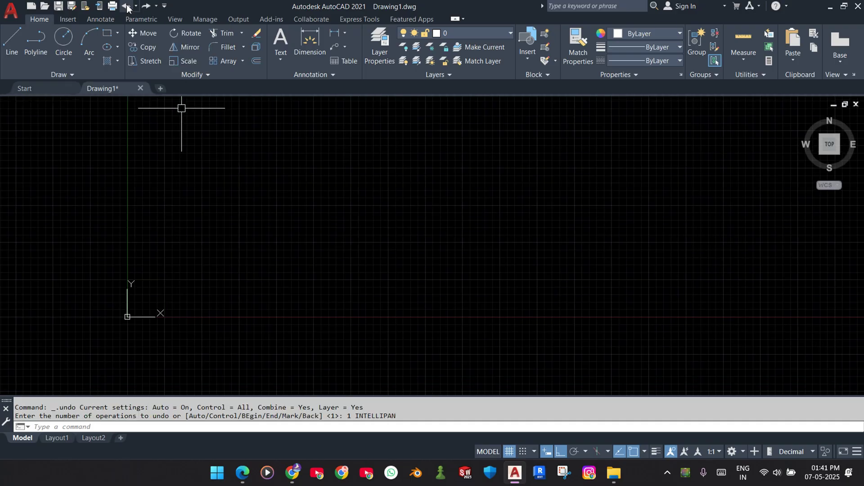
click(127, 7)
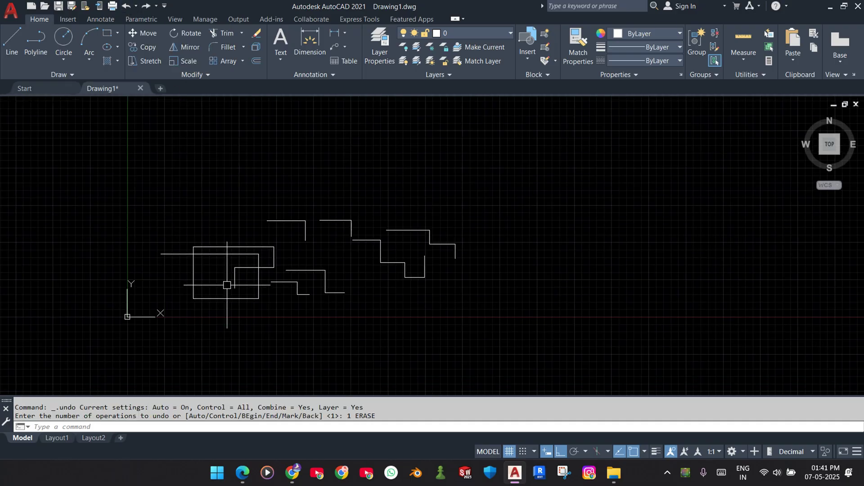
Select all lines and polylines with a crossing box, erase them, and undo the erase
click(543, 163)
click(100, 331)
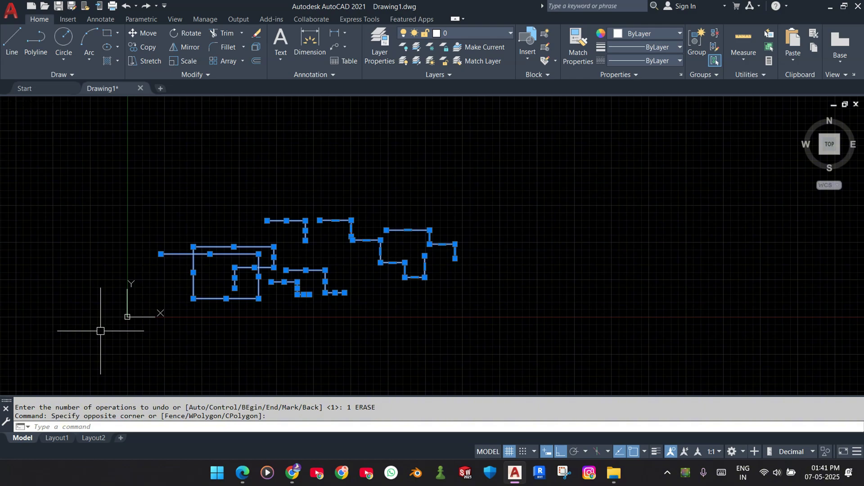
key(Delete)
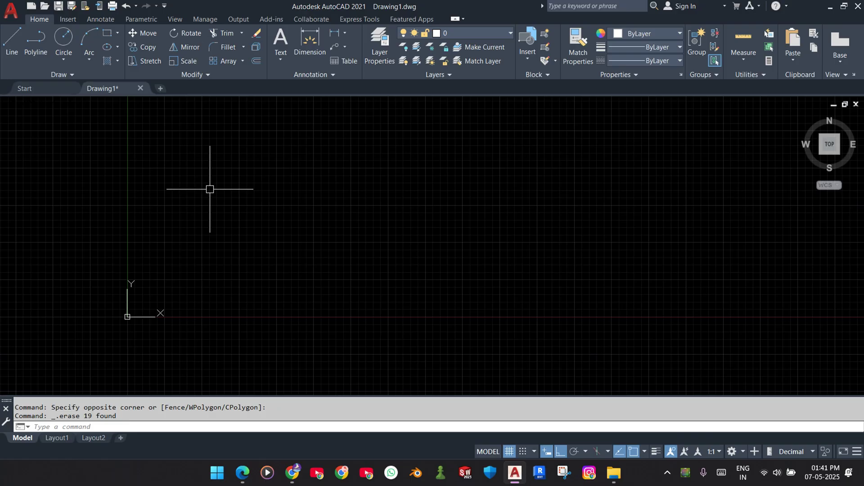
key(ctrl+z)
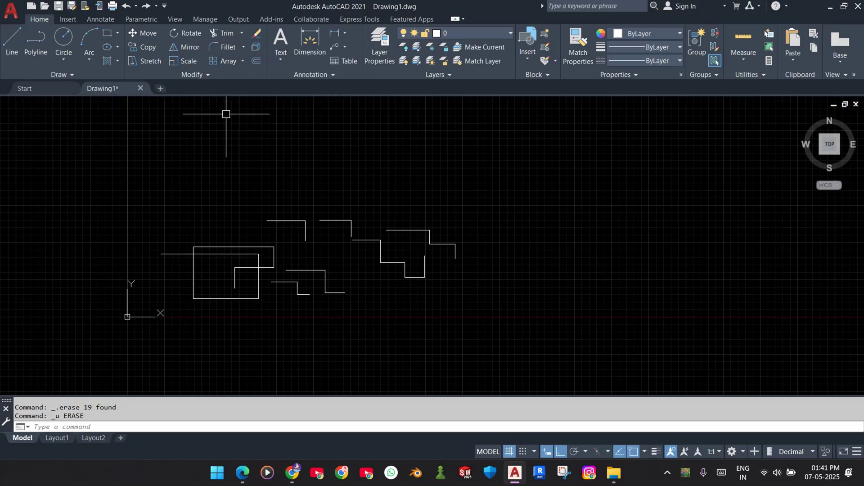
click(222, 33)
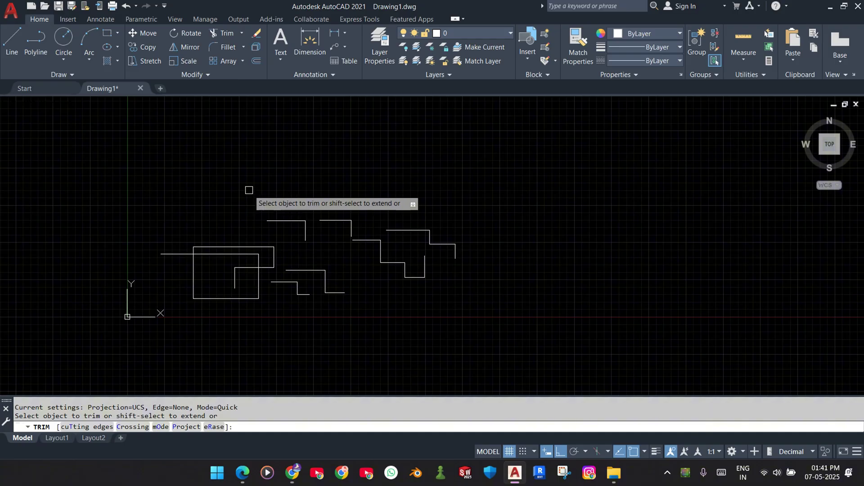
key(Escape)
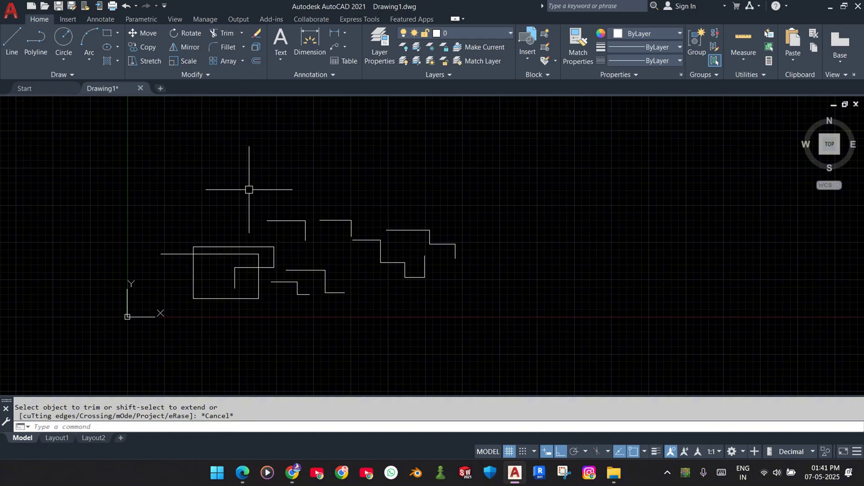
text(TR)
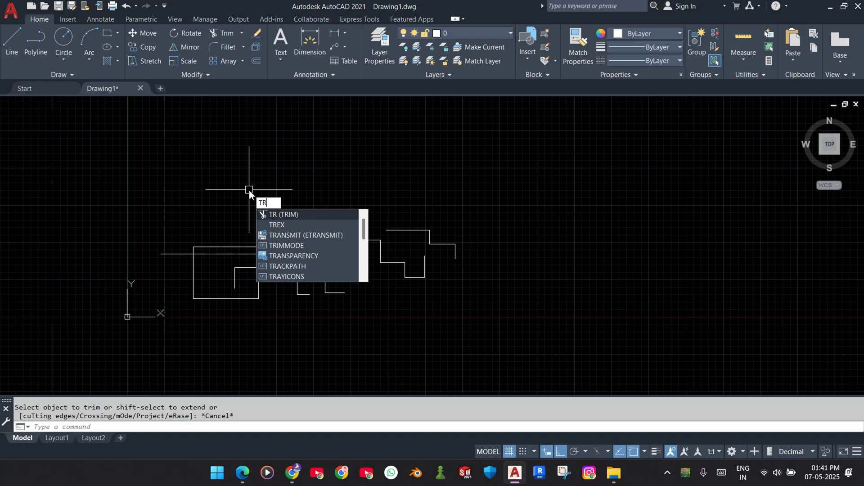
key(Return)
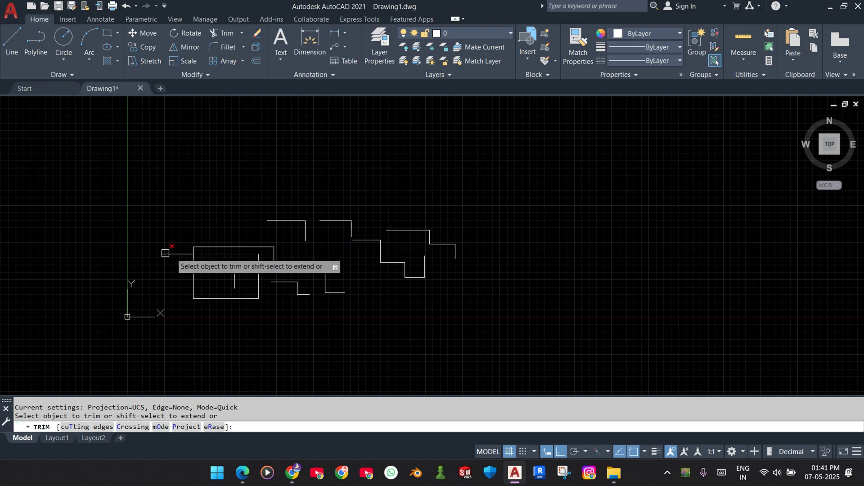
scroll(162, 252, up, 4)
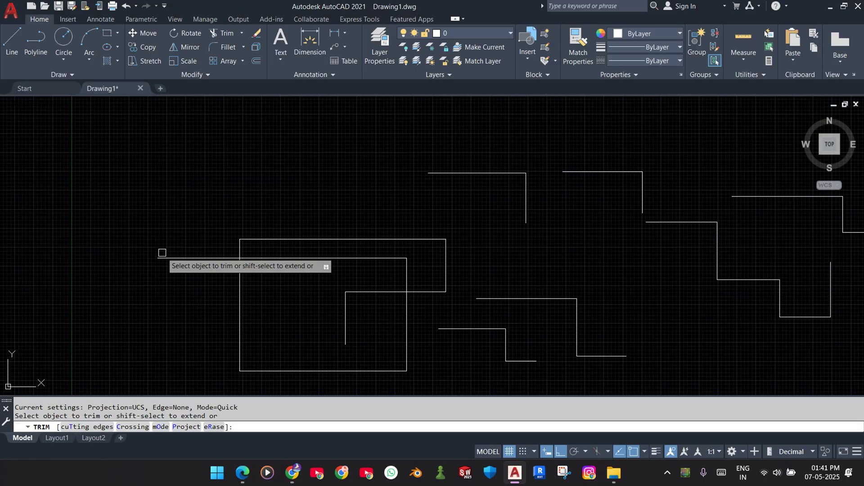
key(Escape)
Draw a single horizontal line in the empty area above the overlapping rectangular outlines
text(l)
key(Return)
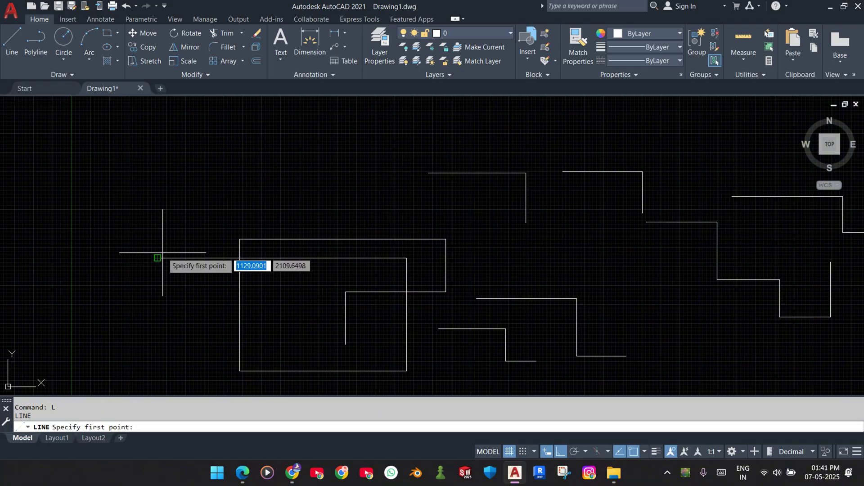
click(131, 143)
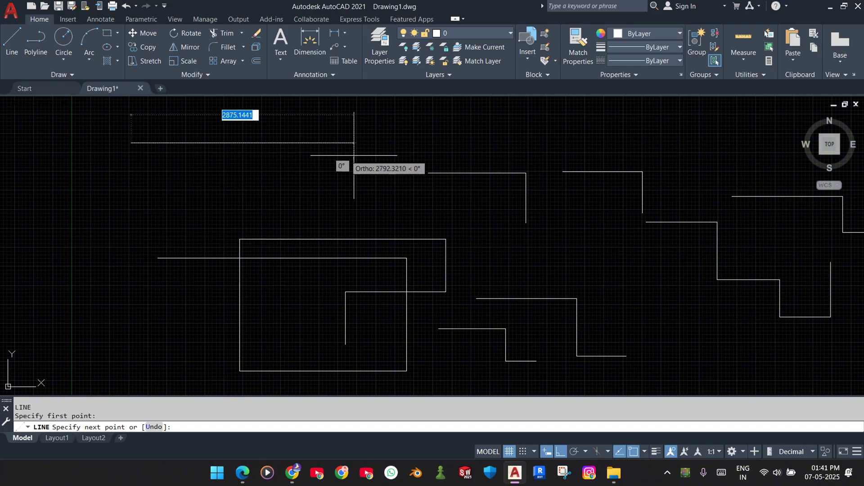
click(389, 155)
key(Escape)
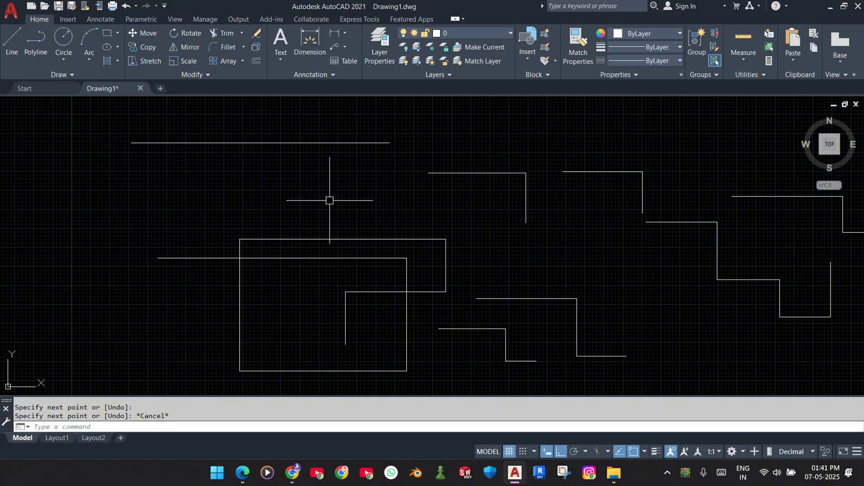
Draw a vertical line crossing the upper horizontal line near its middle
text(l)
key(Return)
click(254, 112)
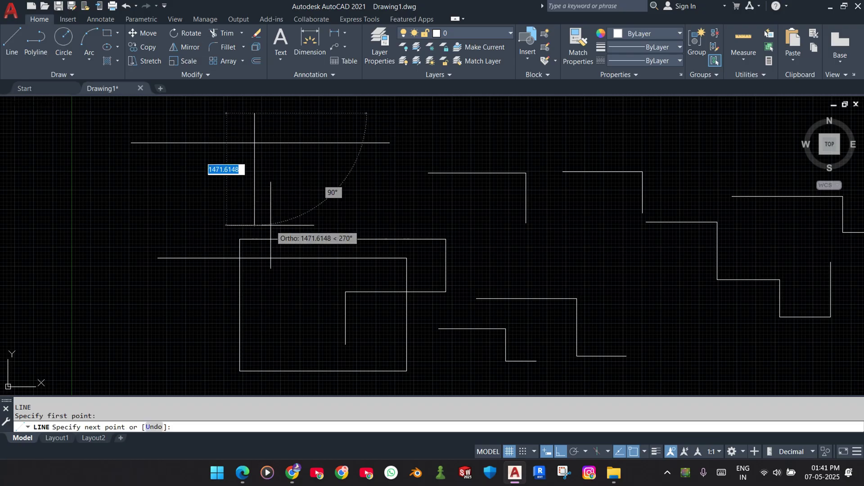
click(257, 211)
key(Escape)
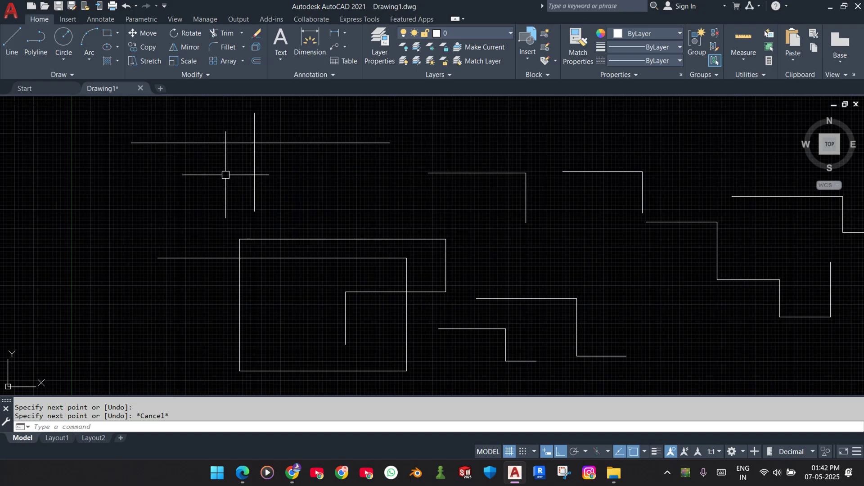
Erase the whole upper horizontal line using a crossing selection, and undo the erase
click(353, 132)
click(321, 184)
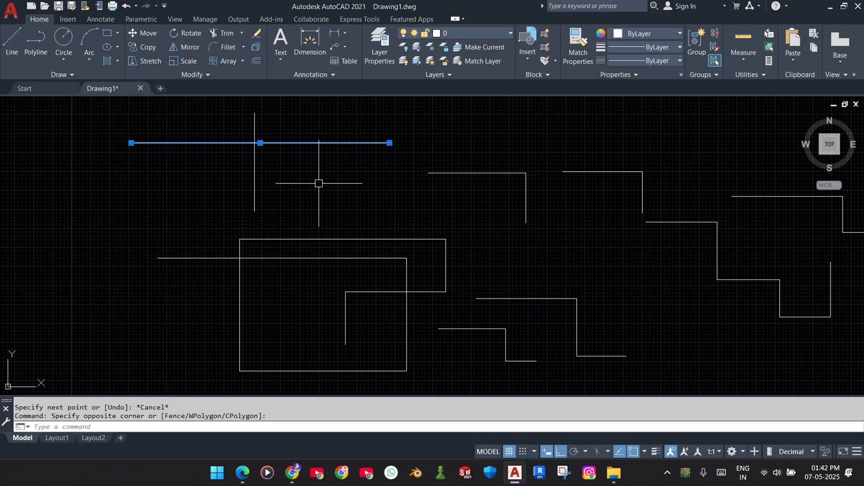
key(Delete)
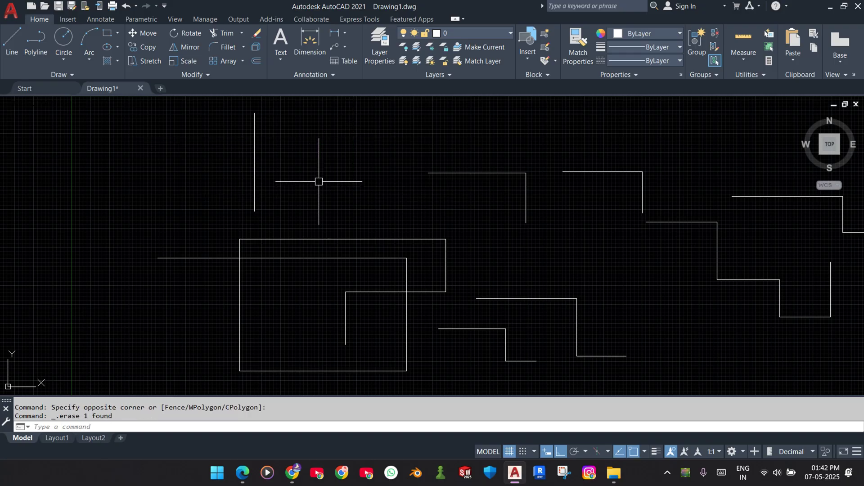
key(ctrl+z)
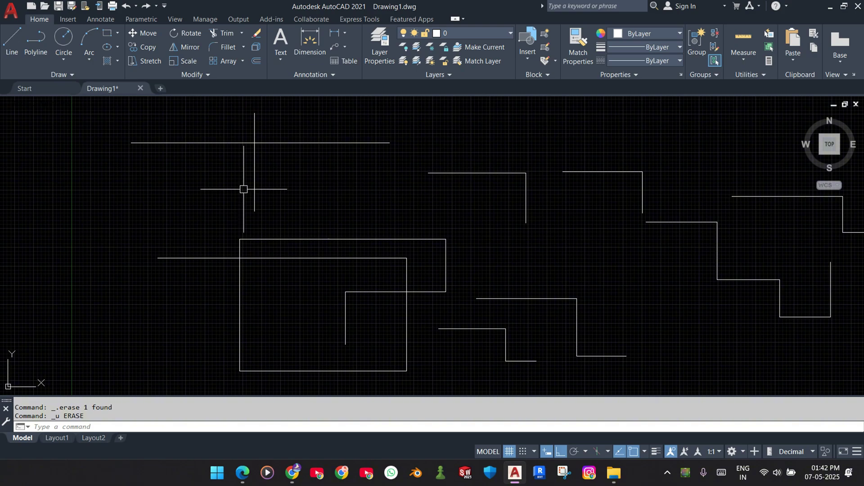
Trim the upper horizontal line to the right of the crossing vertical line, and fence-trim one segment from each of two stepped lines
click(230, 41)
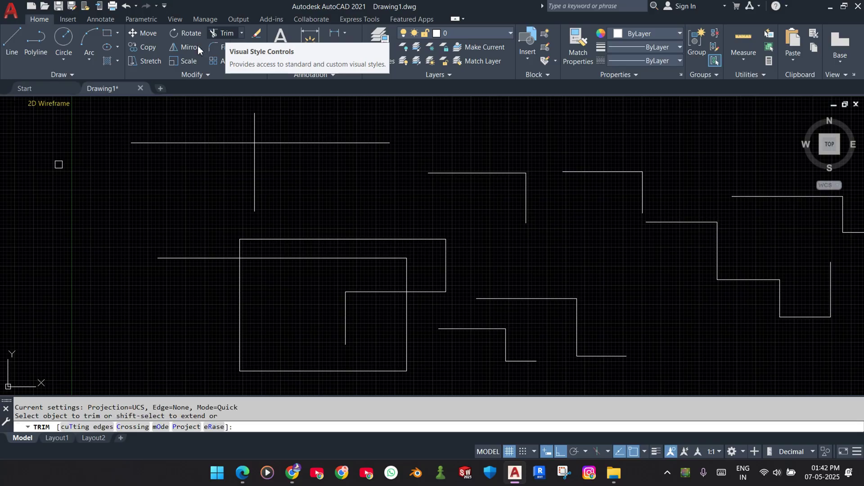
click(328, 142)
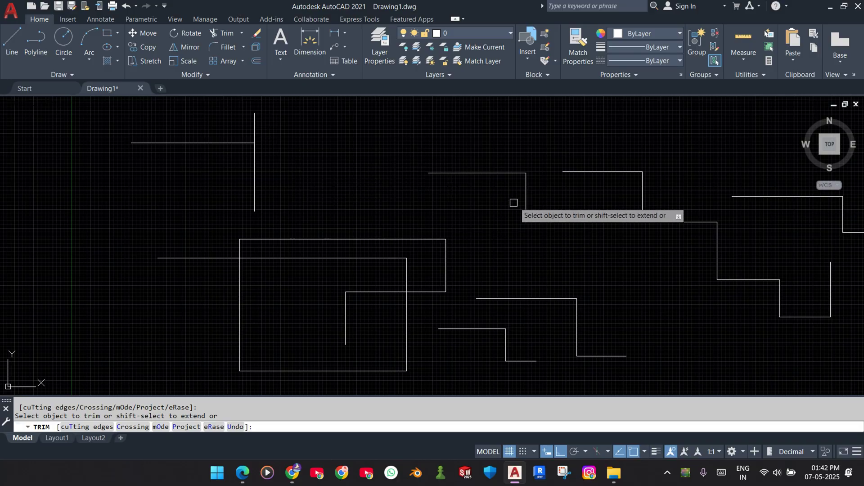
drag(547, 206, 441, 206)
middle_drag(734, 267, 503, 252)
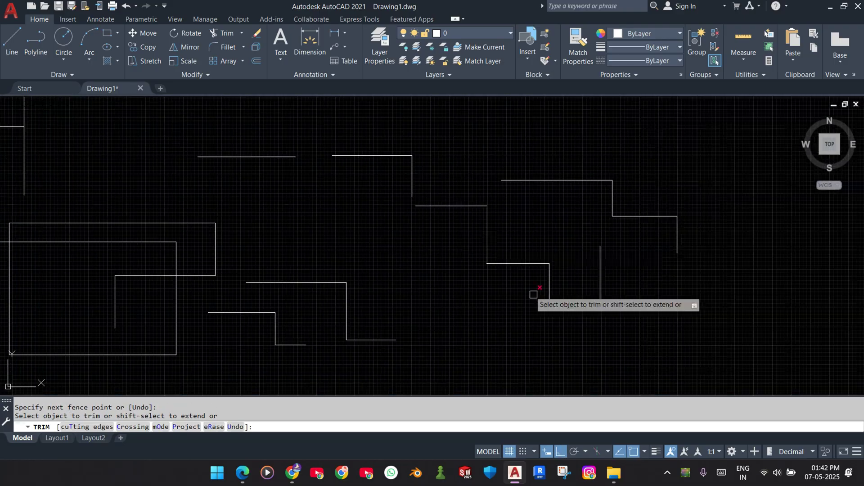
drag(535, 250, 533, 280)
Trim the overhanging and inner segments of the overlapping rectangular outlines, and end the Trim command
middle_drag(217, 260, 401, 263)
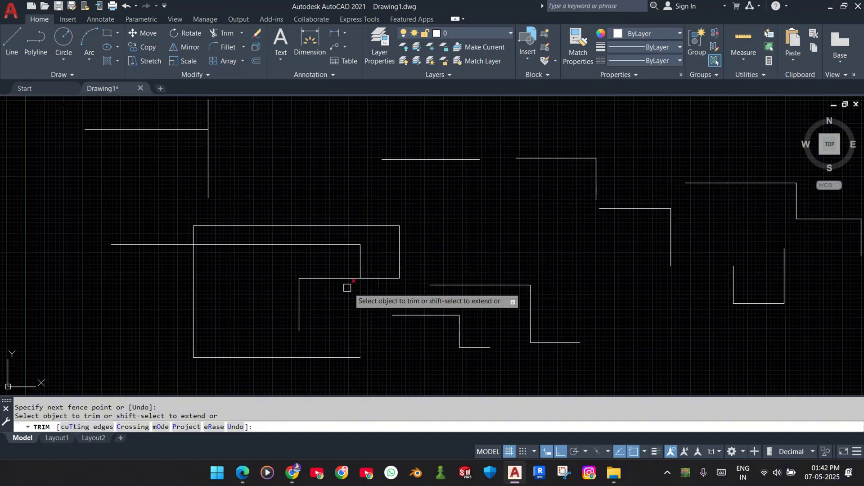
mouse_move(340, 271)
mouse_down()
mouse_move(341, 263)
mouse_move(344, 293)
mouse_up()
click(300, 306)
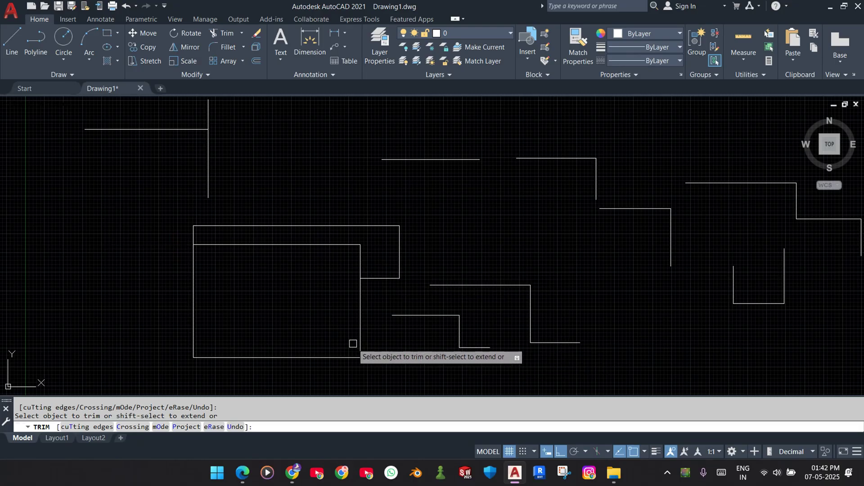
key(Escape)
key(Escape)
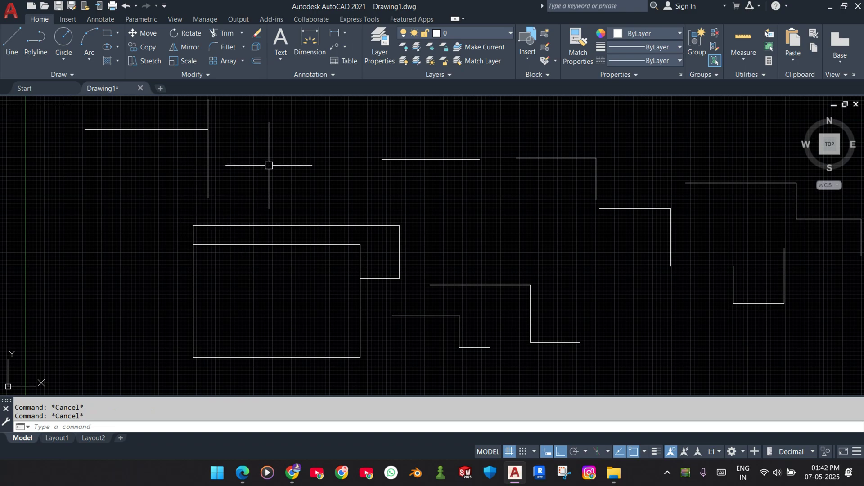
scroll(307, 208, down, 2)
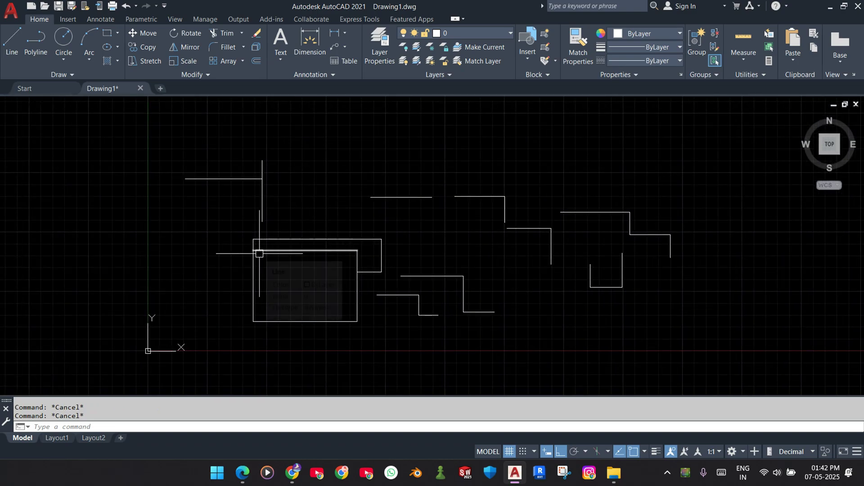
mouse_move(299, 220)
middle_down()
mouse_move(353, 221)
mouse_move(393, 247)
middle_up()
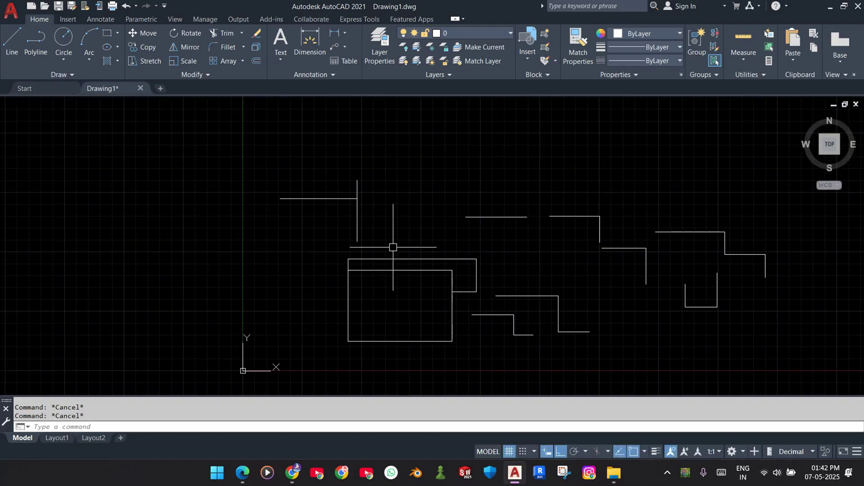
middle_drag(314, 189, 311, 218)
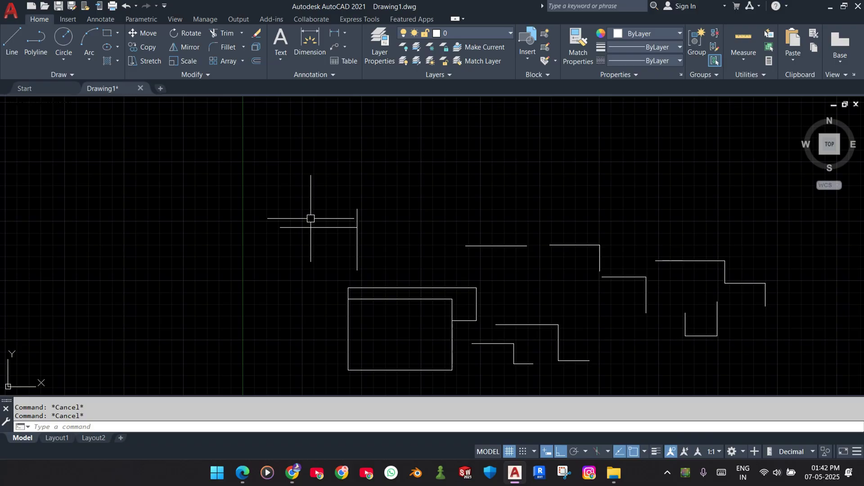
text(l)
key(space)
middle_drag(423, 205, 334, 191)
key(Escape)
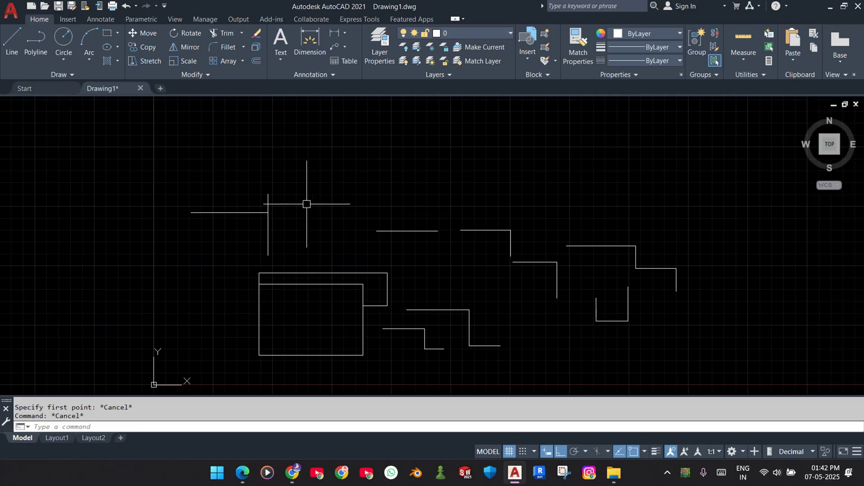
Select all remaining lines and polylines with one enclosing window and erase them
click(155, 177)
click(762, 385)
key(Delete)
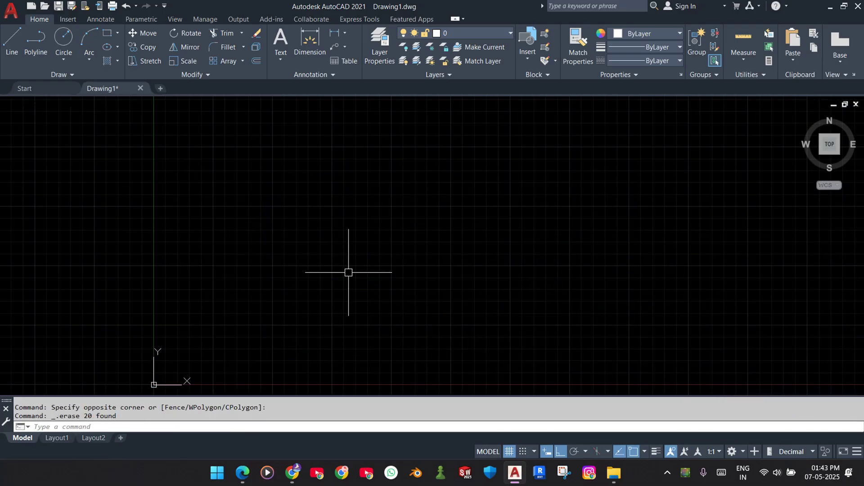
Draw a single horizontal line about 3227 units long in the empty drawing
text(l)
key(space)
click(209, 227)
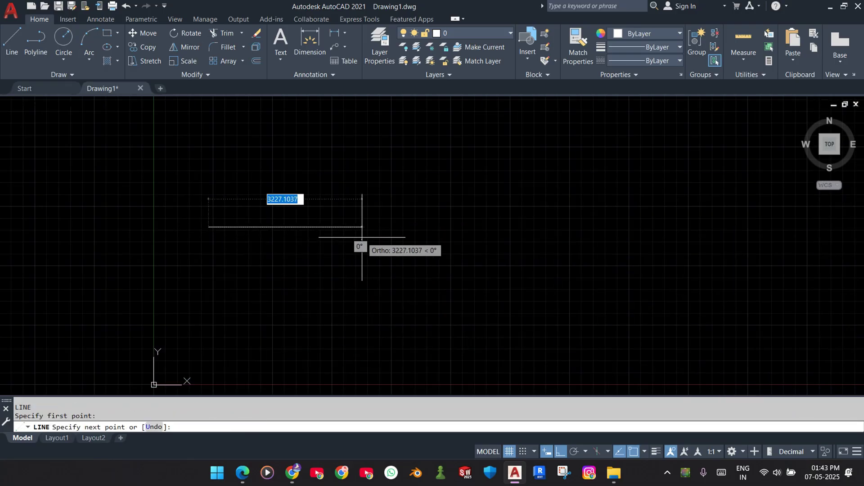
click(362, 238)
key(Escape)
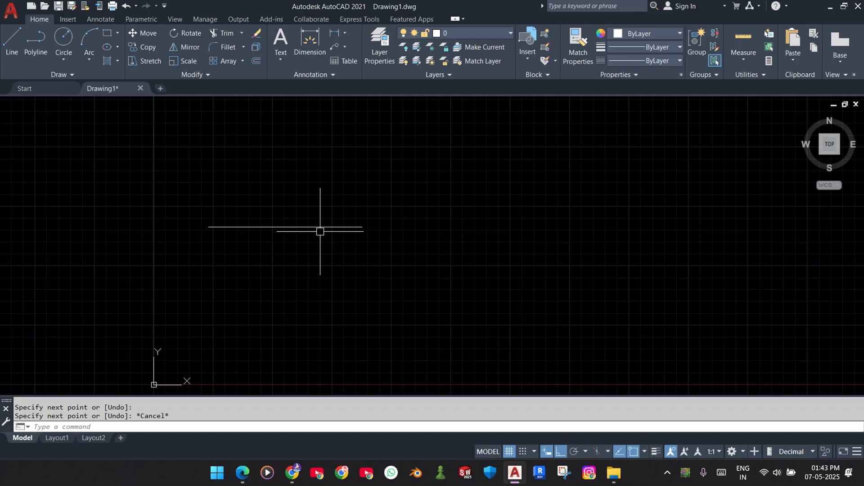
Draw a diagonal line to the right of the horizontal line, with Ortho mode turned off
text(L)
key(Return)
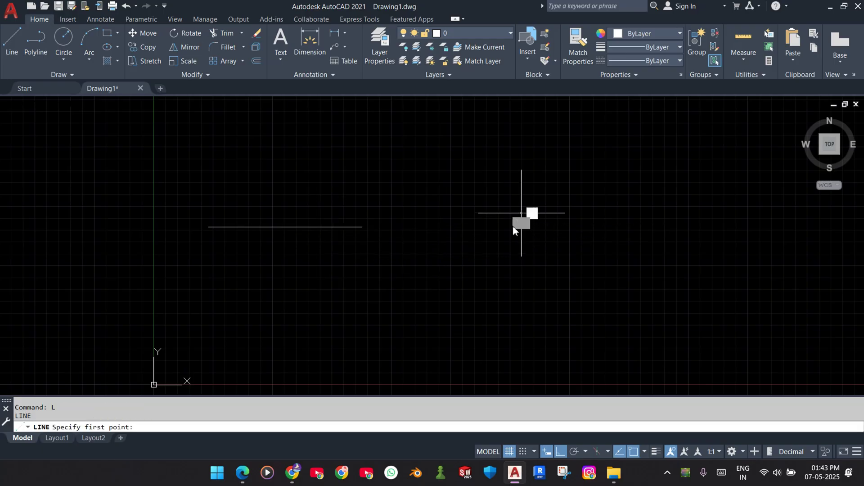
click(521, 213)
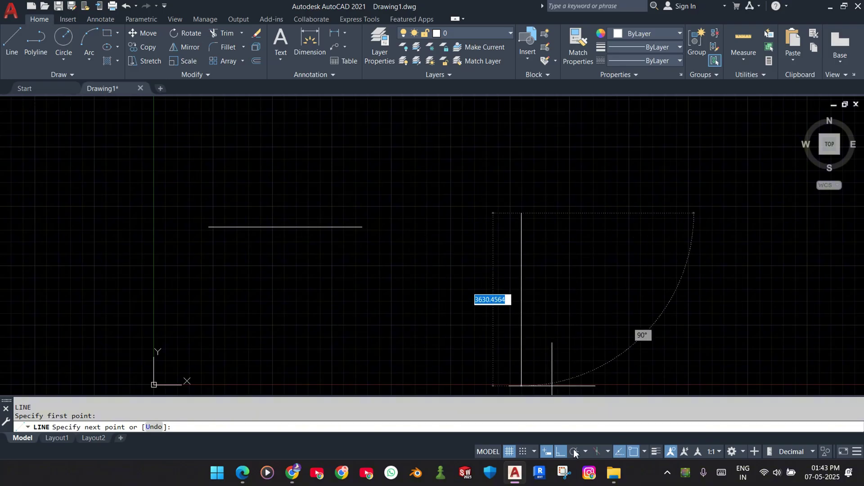
click(561, 452)
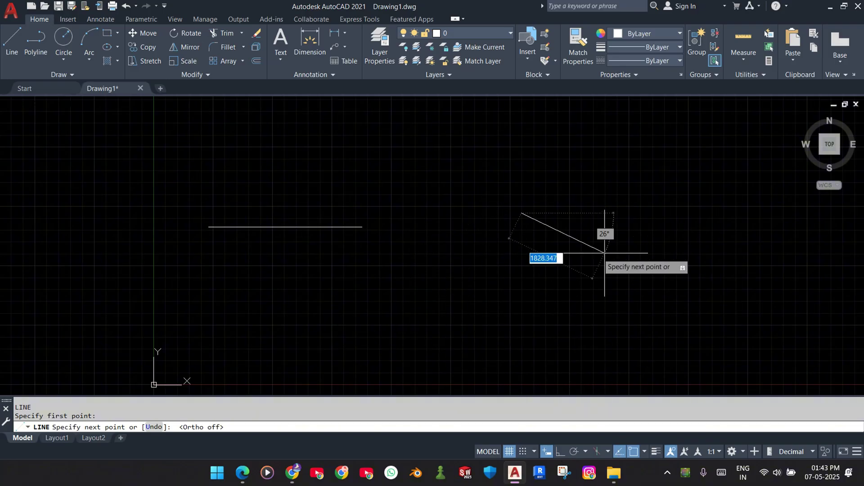
click(422, 309)
key(Escape)
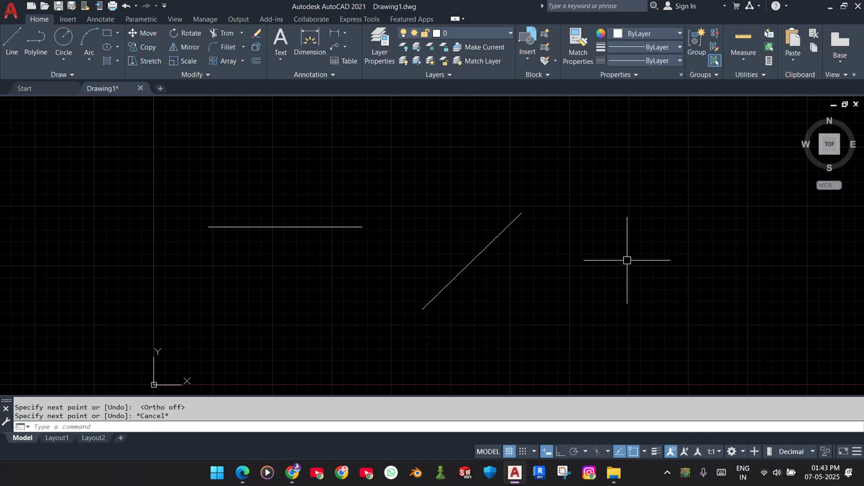
Draw a circle with a radius of about 1013 units to the right of the diagonal line
middle_drag(564, 265, 490, 271)
text(c)
key(Return)
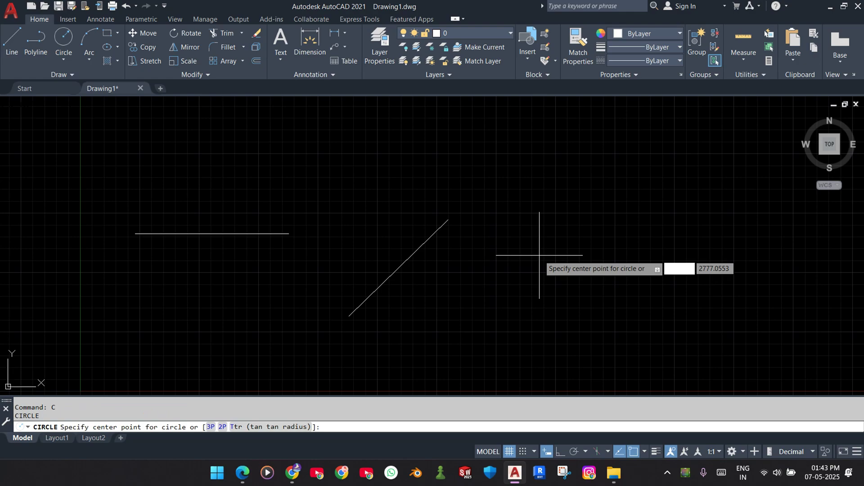
click(563, 251)
click(590, 291)
Draw a rectangle to the right of the circle by picking two opposite corners
text(RE)
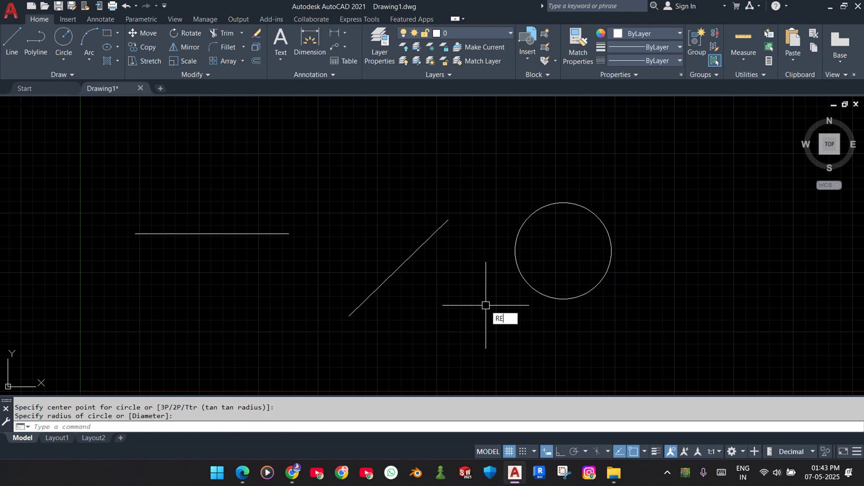
text(C)
key(Return)
mouse_move(628, 252)
middle_down()
mouse_move(447, 257)
mouse_move(528, 261)
middle_up()
scroll(447, 258, down, 2)
click(490, 226)
click(592, 282)
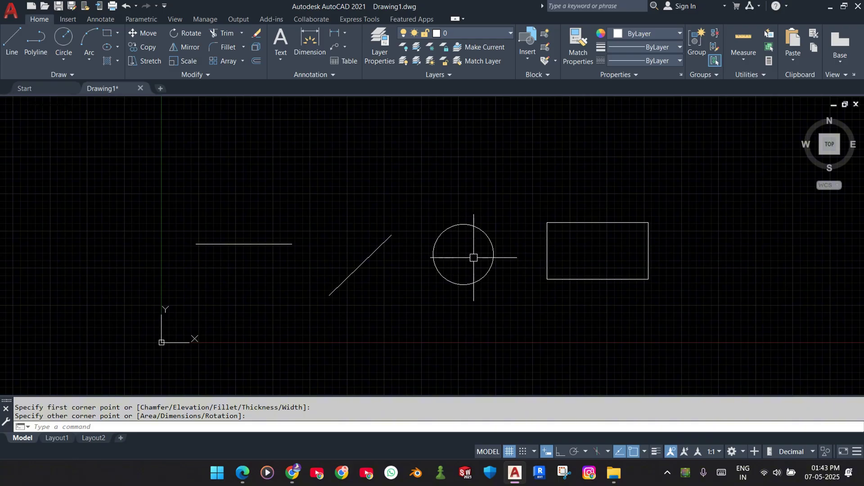
Draw a second, smaller circle above the existing shapes, and undo it
text(C)
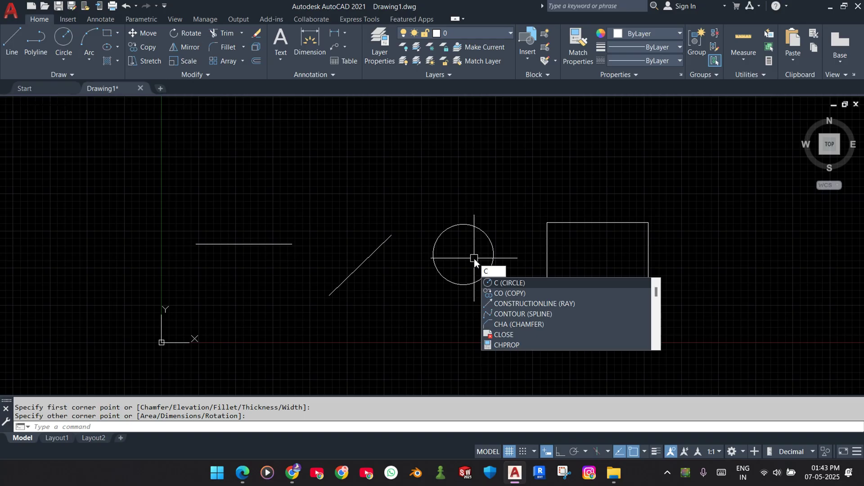
key(Return)
click(512, 166)
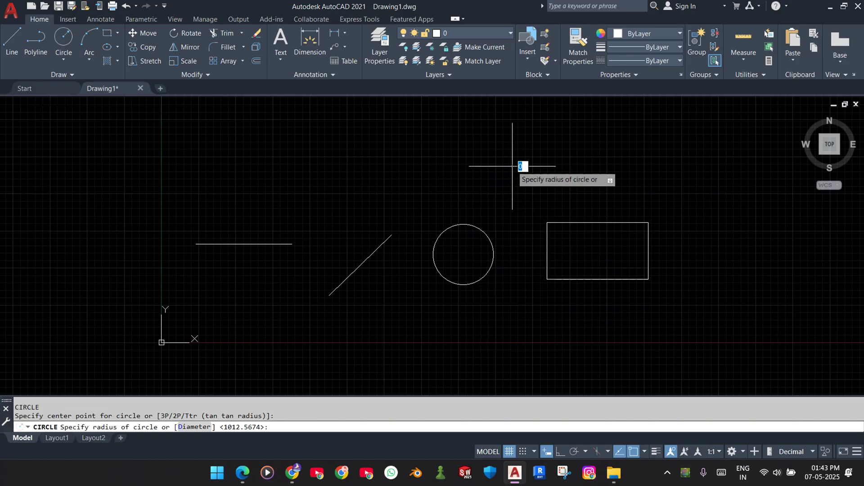
click(544, 187)
key(ctrl+z)
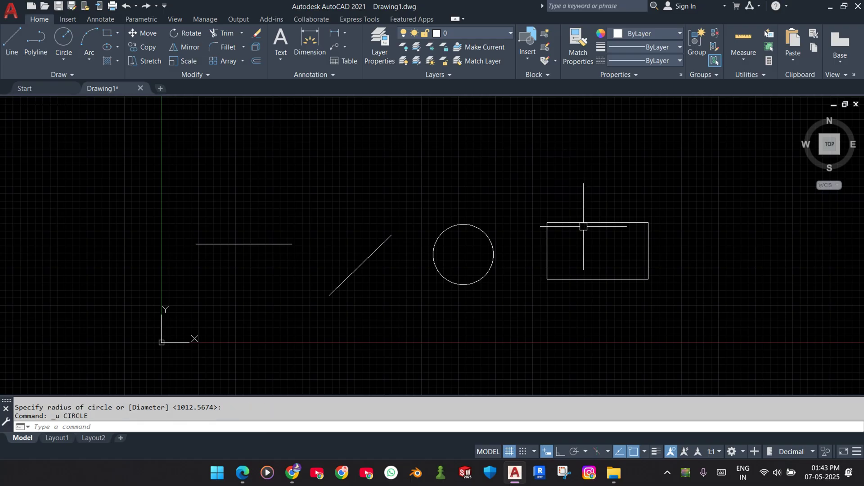
Draw a second rectangle to the right of the first one, and erase it with a crossing selection
middle_drag(583, 226, 485, 222)
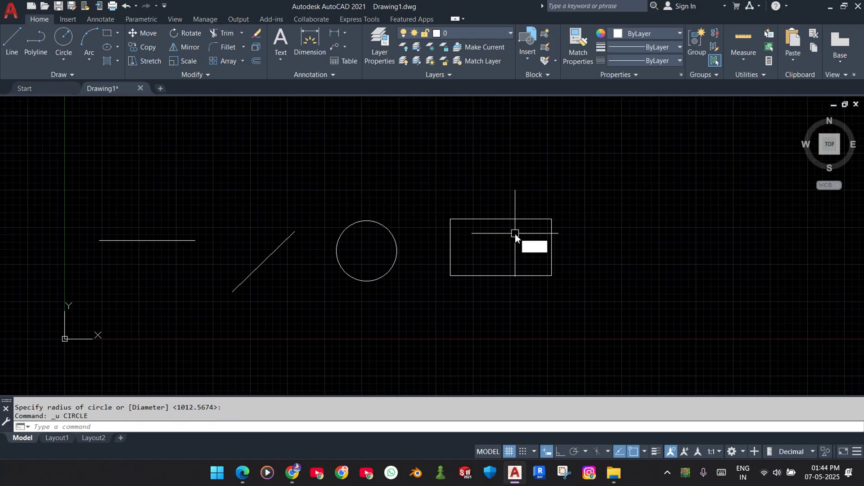
text(REC)
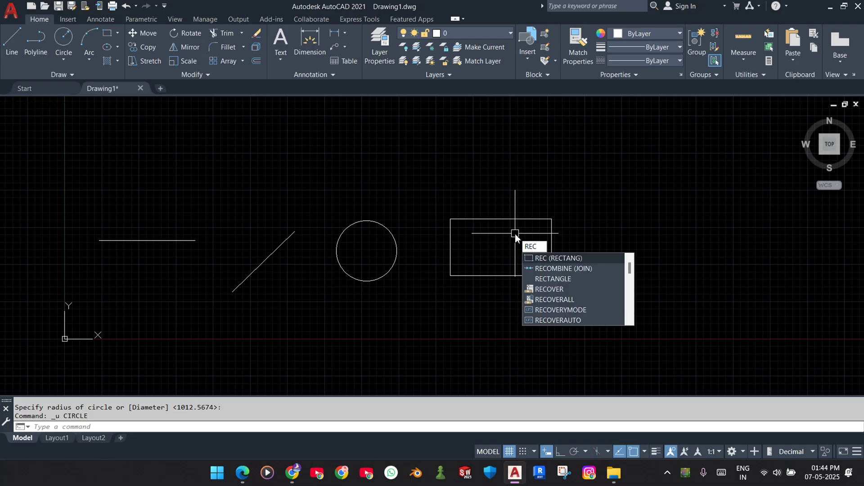
key(Return)
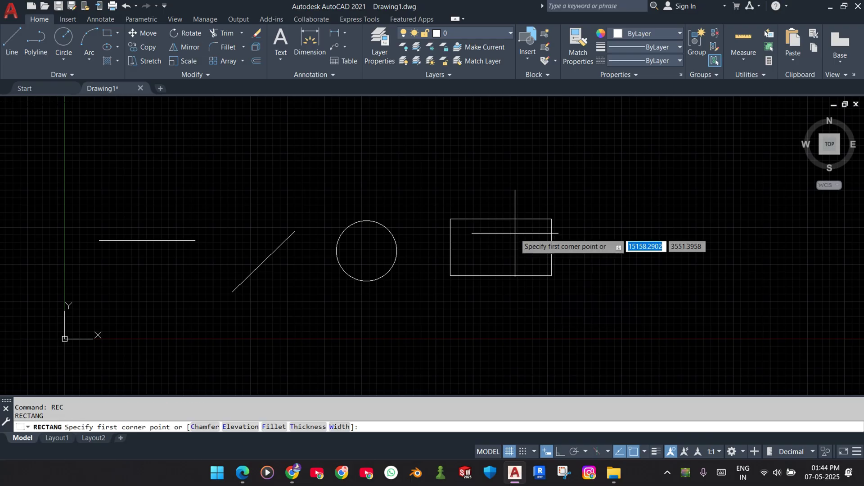
click(605, 221)
click(719, 285)
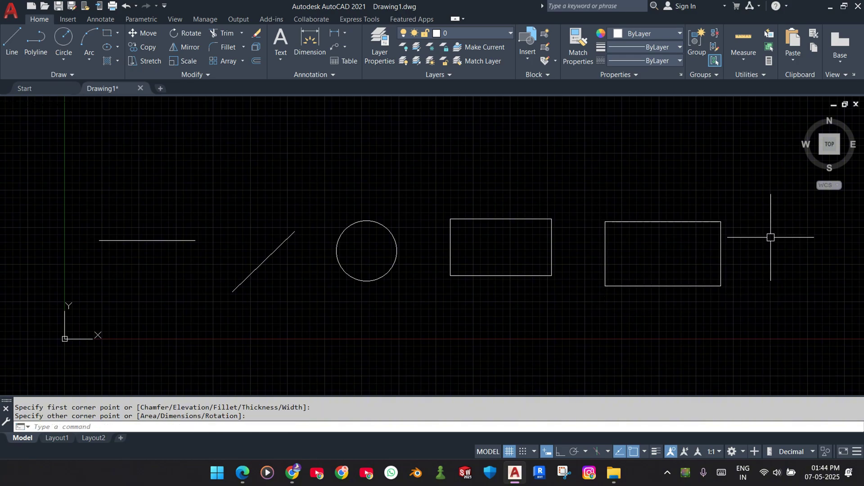
click(762, 210)
click(585, 323)
key(Delete)
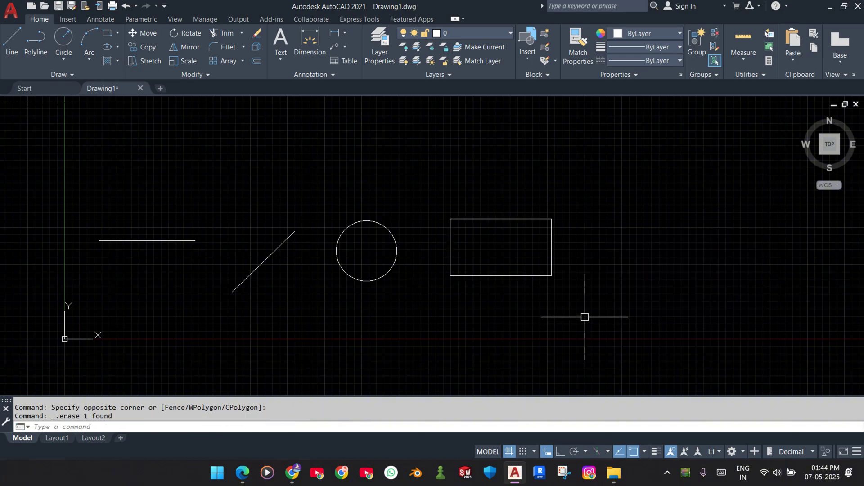
Offset the horizontal line upward and the diagonal line to its upper-left side by 200 units
middle_drag(253, 275, 374, 276)
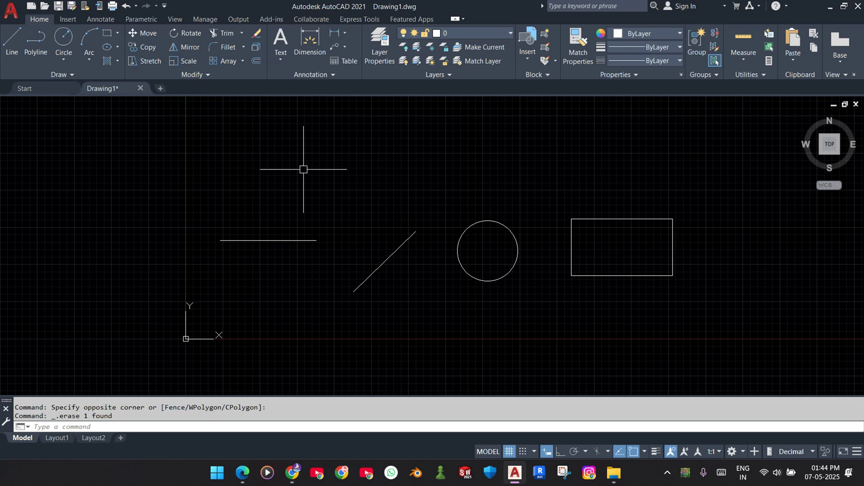
text(OFFSET)
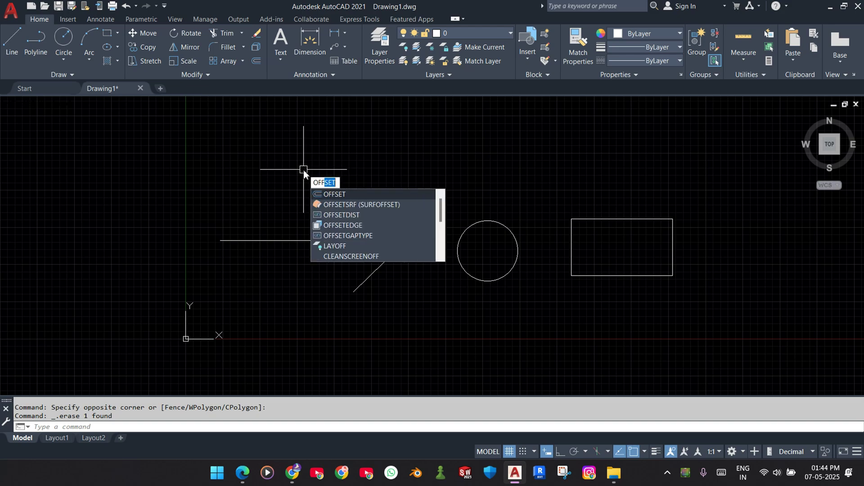
key(Return)
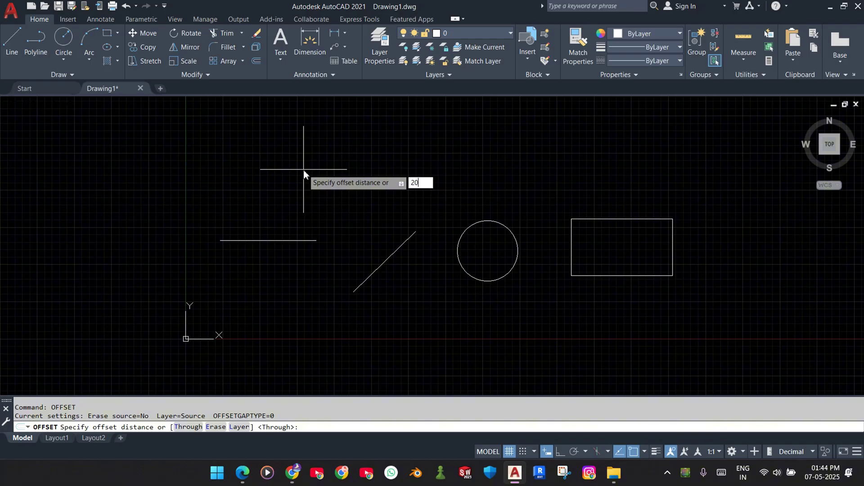
key(Return)
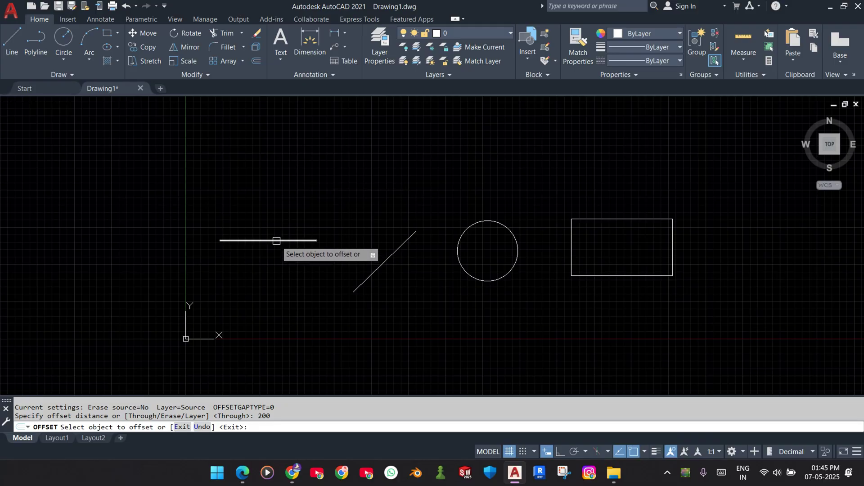
click(280, 240)
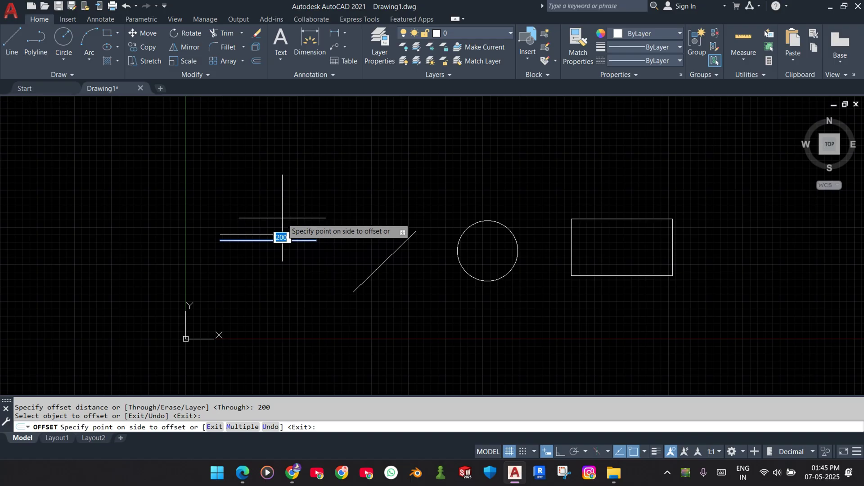
click(283, 218)
scroll(291, 251, up, 4)
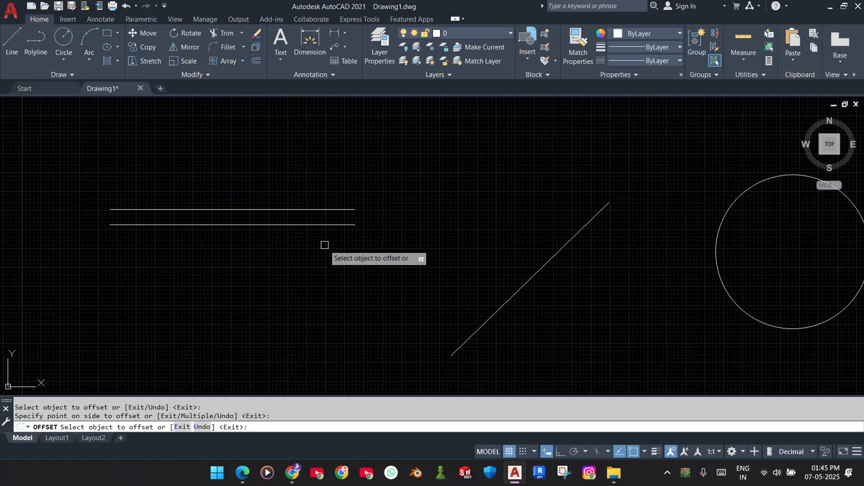
click(546, 269)
click(506, 231)
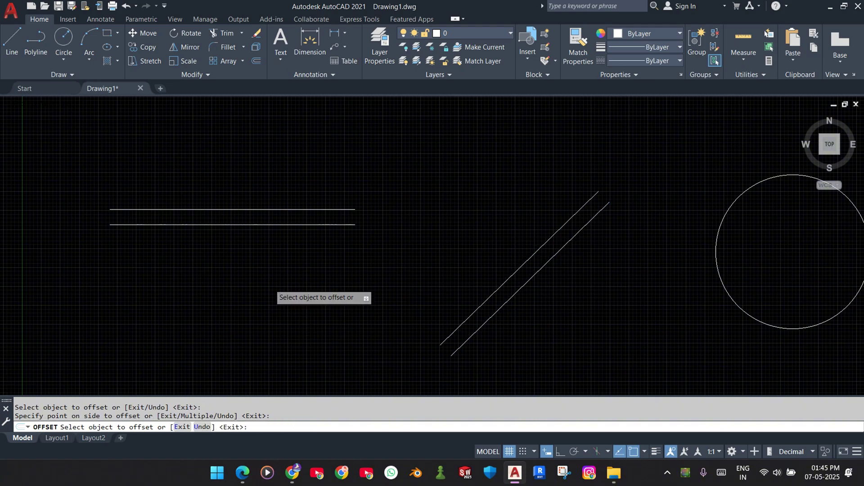
Offset the circle and the rectangle inward by the same 200 units
scroll(270, 284, down, 3)
scroll(639, 207, up, 3)
click(555, 229)
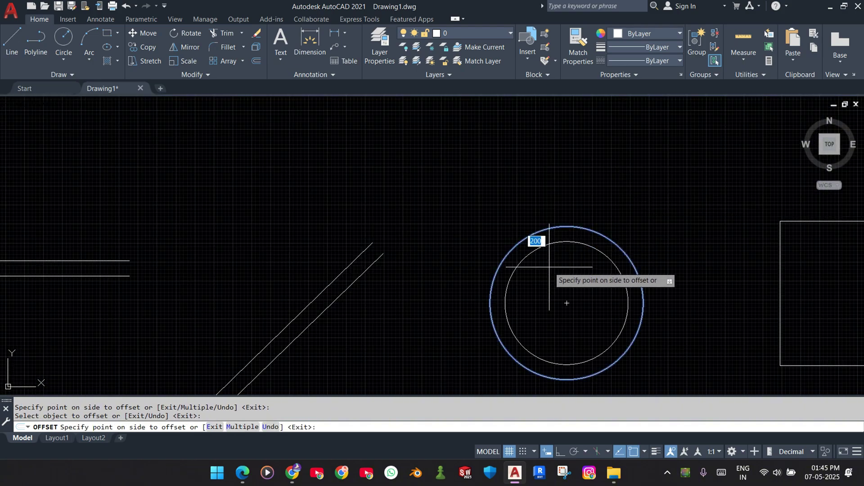
click(549, 267)
scroll(483, 310, down, 4)
scroll(719, 290, up, 4)
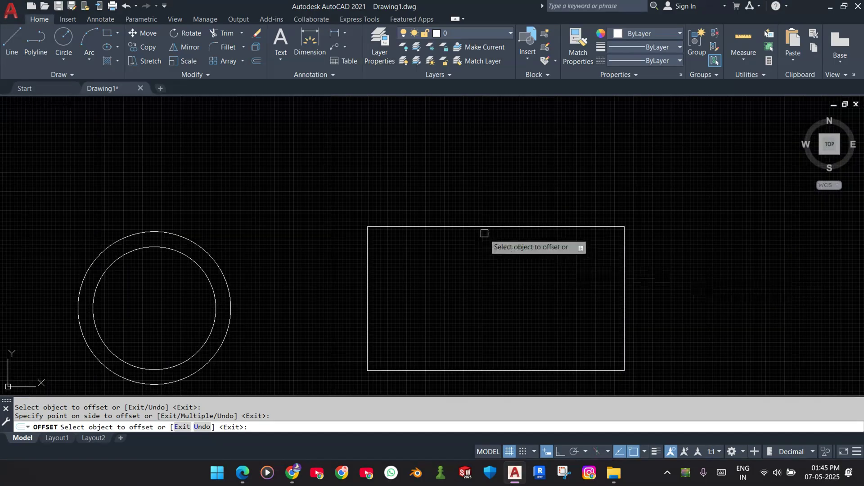
click(486, 228)
click(494, 263)
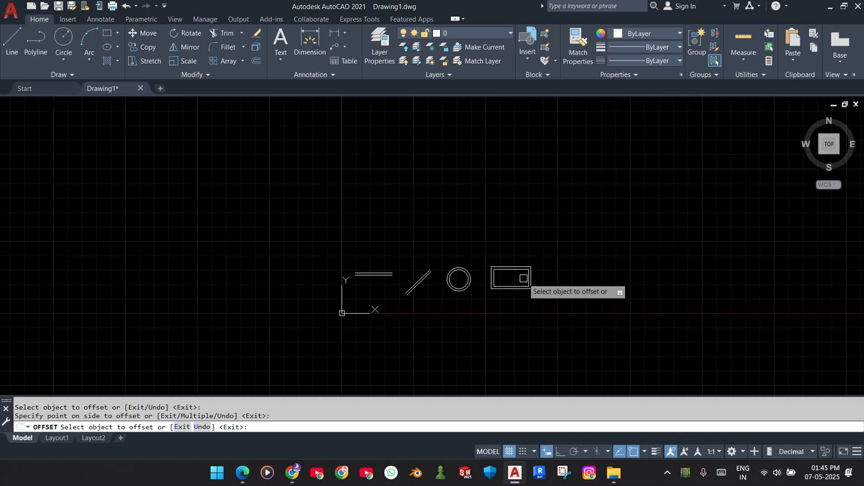
End the Offset command and undo all of its offset copies at once
key(Escape)
key(Escape)
key(ctrl+z)
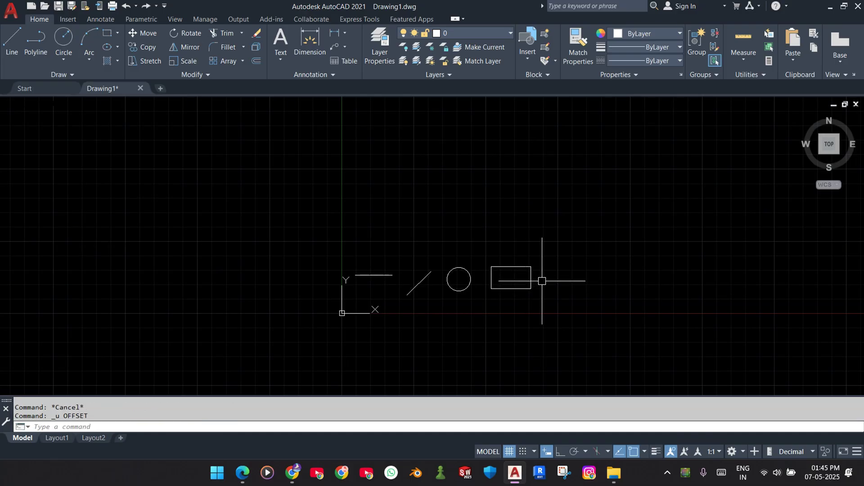
Restart Offset with a distance of 200 and offset the horizontal line downward
scroll(413, 268, up, 4)
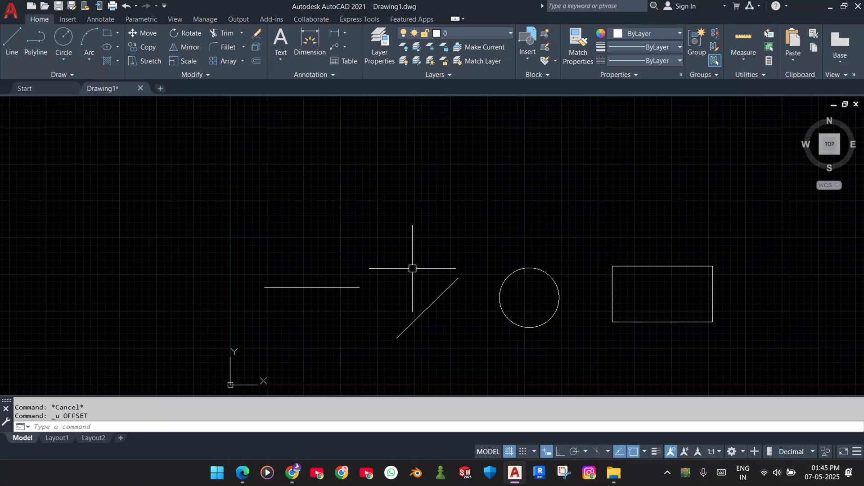
click(257, 62)
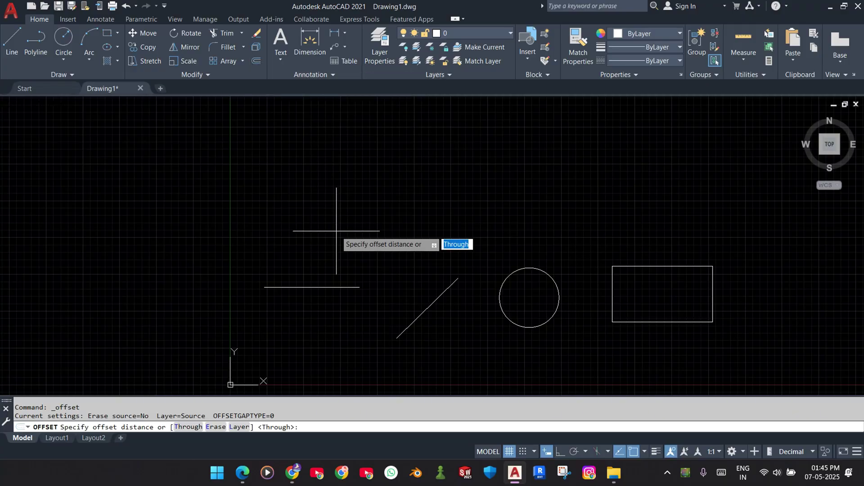
text(200)
key(Return)
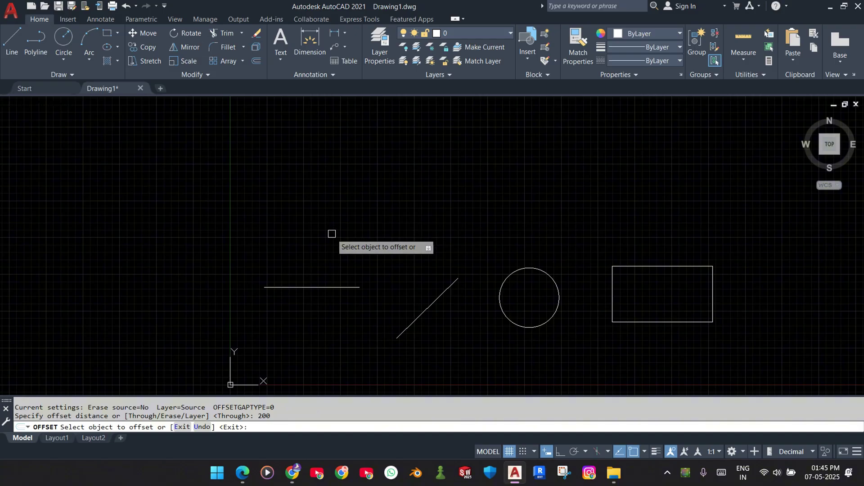
scroll(315, 286, up, 2)
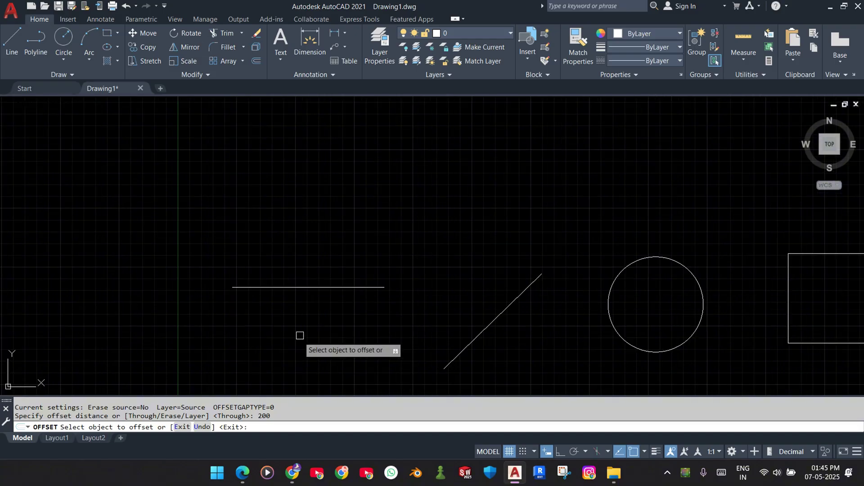
click(333, 287)
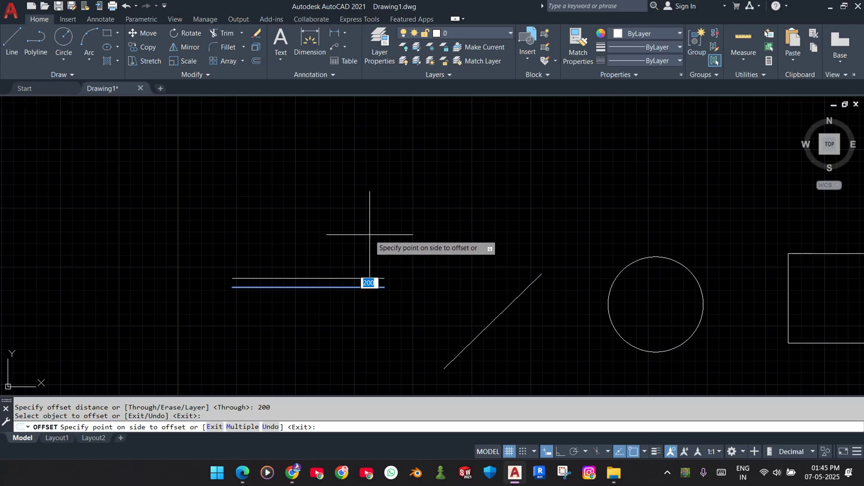
click(366, 356)
Offset the diagonal line to its lower-right side and the circle outward by 200 units
click(500, 314)
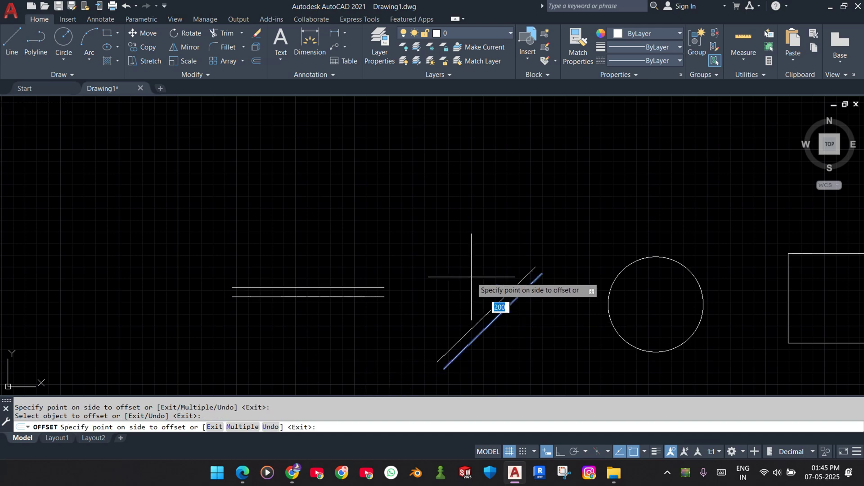
click(517, 380)
scroll(469, 328, down, 2)
scroll(403, 255, up, 6)
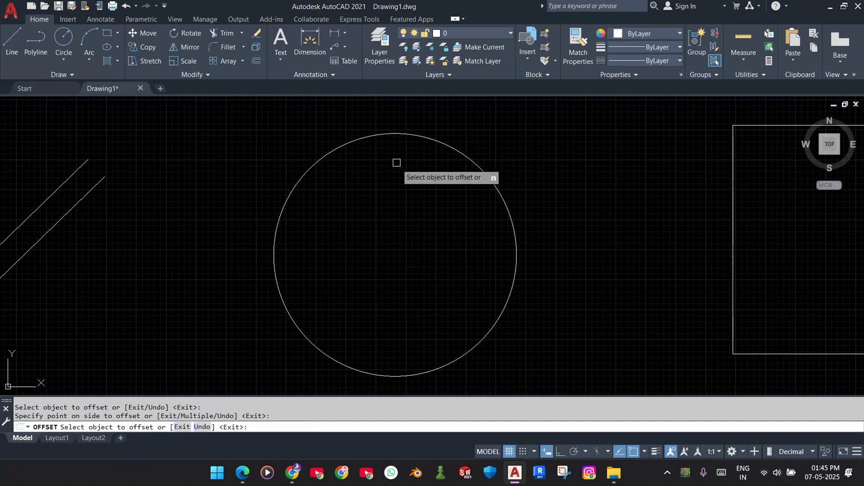
click(374, 133)
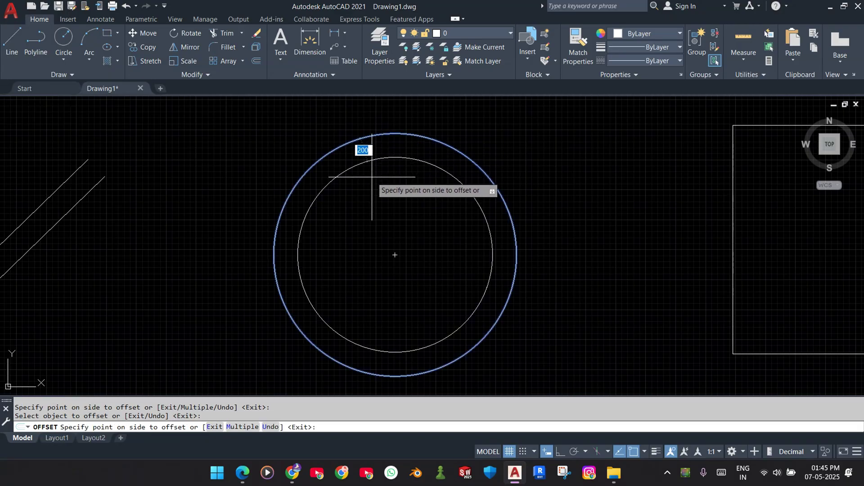
click(351, 127)
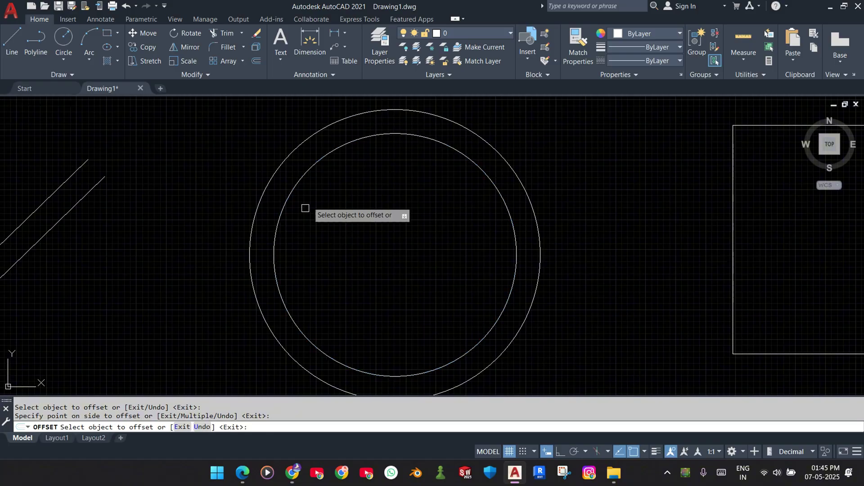
Offset the rectangle 200 units inward and 200 units outward, and end the Offset command
scroll(305, 208, down, 3)
click(495, 193)
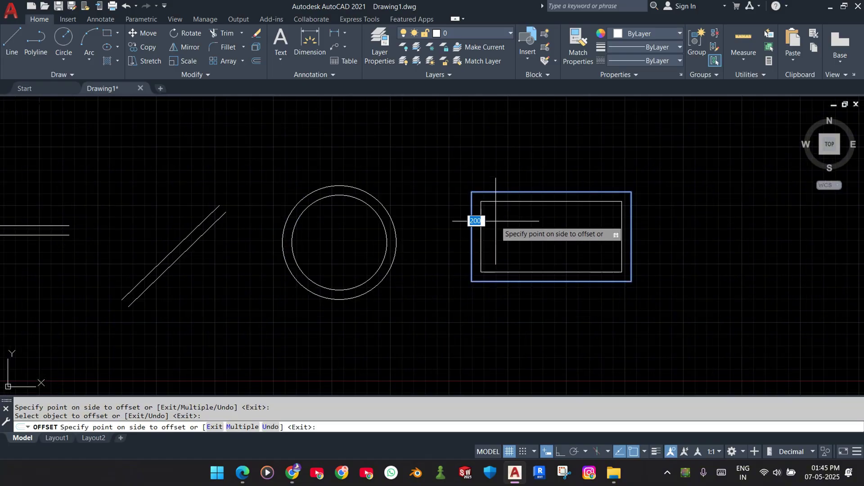
click(497, 222)
click(511, 191)
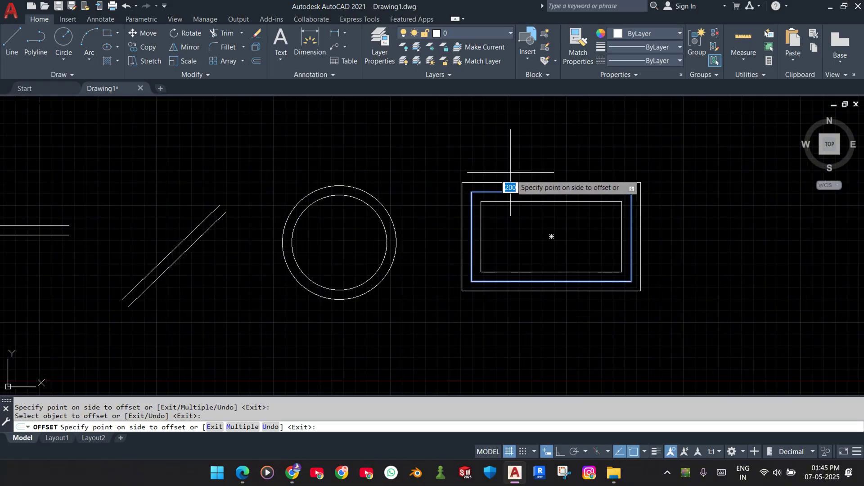
click(510, 171)
scroll(490, 297, down, 3)
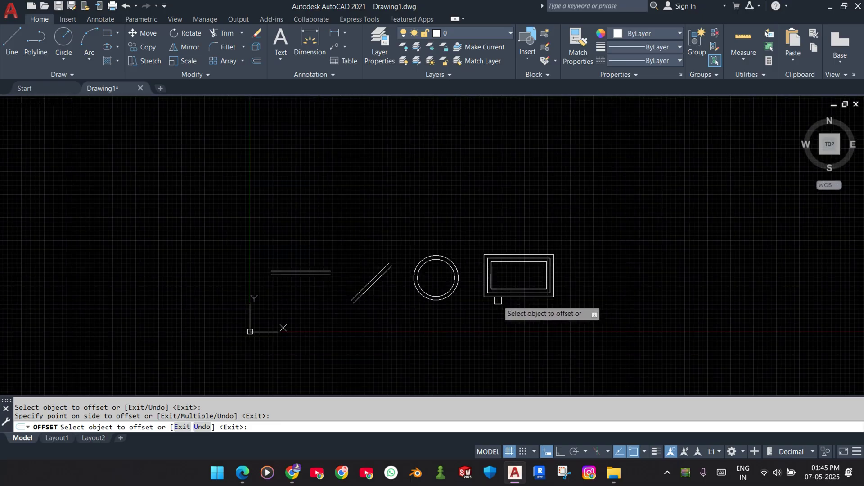
key(Escape)
key(Escape)
key(Escape)
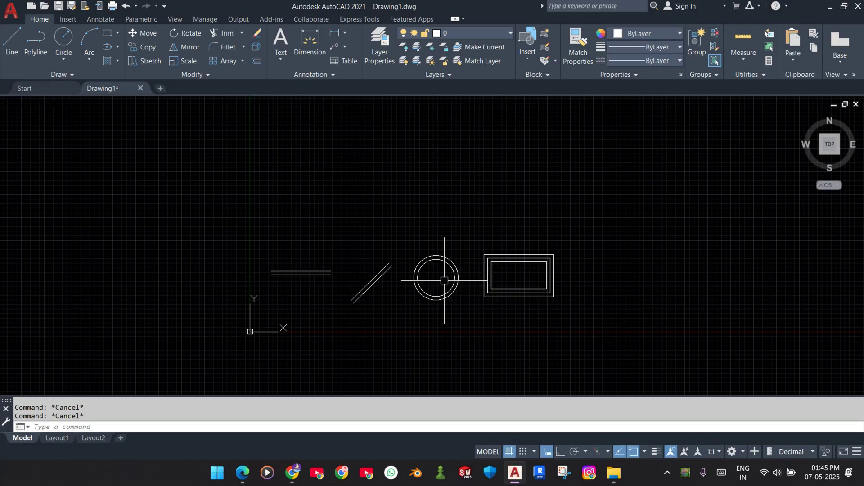
Erase all the lines, circles and rectangles from the drawing together
click(639, 222)
click(220, 316)
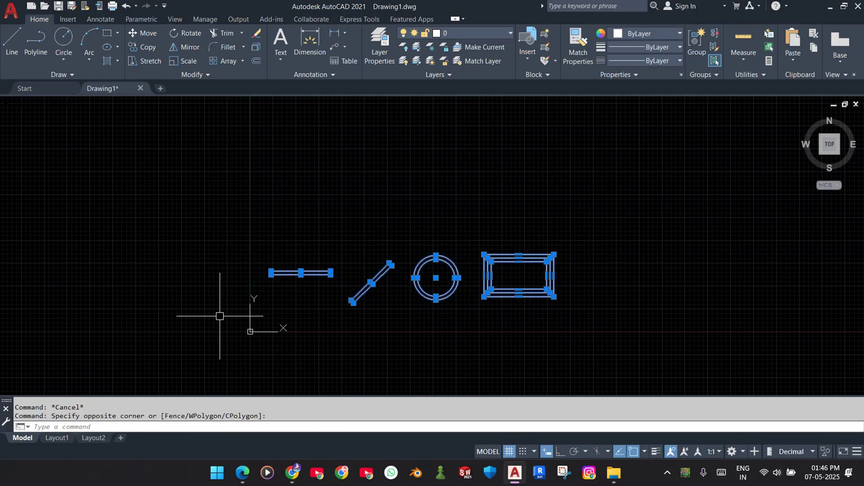
key(Delete)
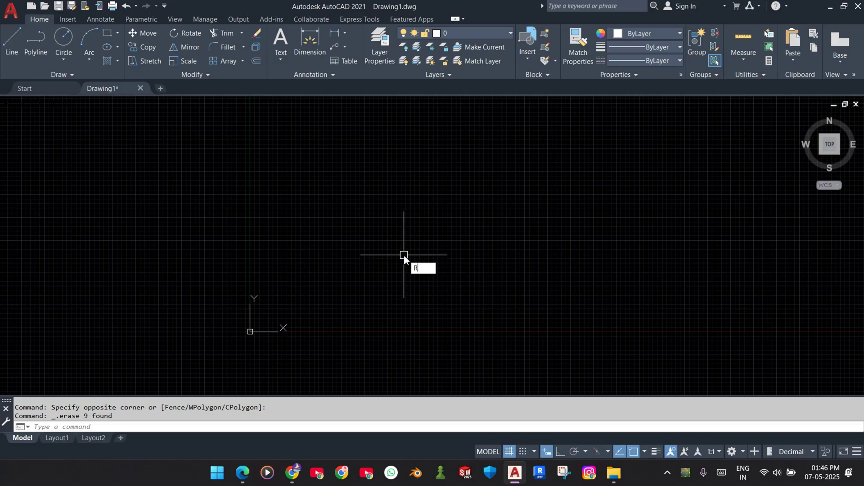
Draw a large, slightly wide rectangle up and to the right of the origin
text(C)
key(Return)
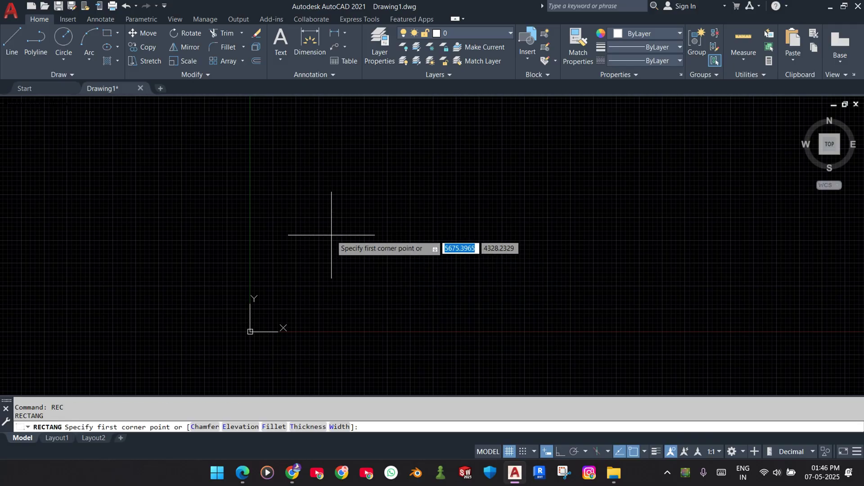
click(328, 166)
click(505, 310)
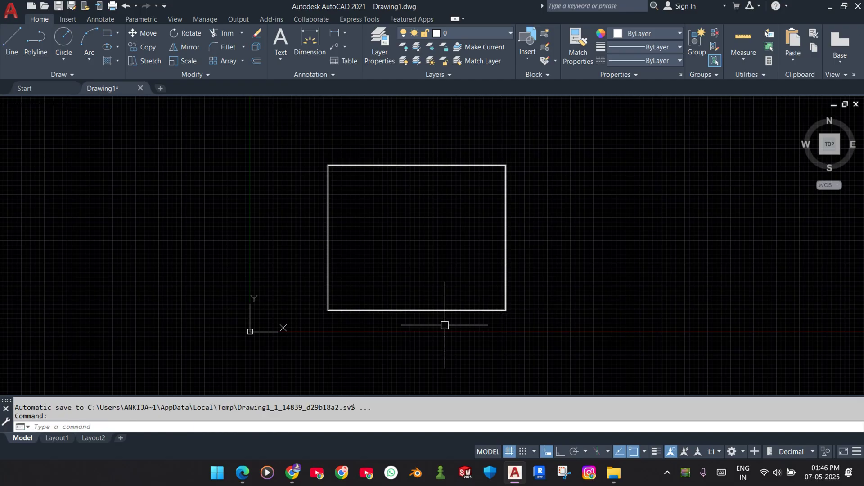
Draw connected lines from the rectangle's bottom edge midpoint up to its centre and across to the right edge midpoint
text(l)
key(Return)
click(417, 310)
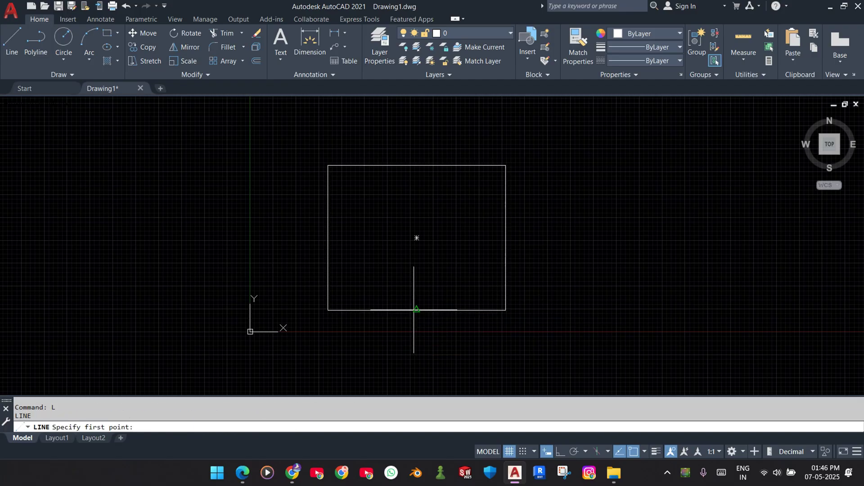
click(417, 238)
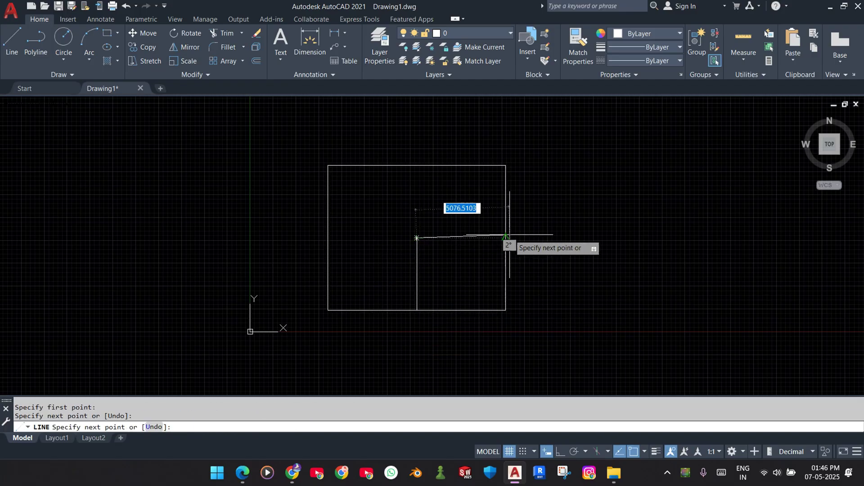
click(505, 238)
key(Escape)
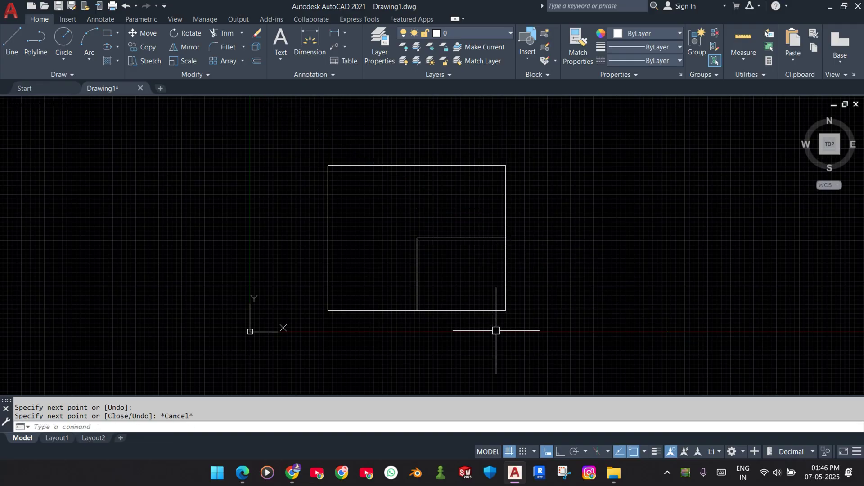
Erase the large rectangle using a crossing selection over its lower right corner, and undo the erasure
middle_drag(569, 304, 519, 299)
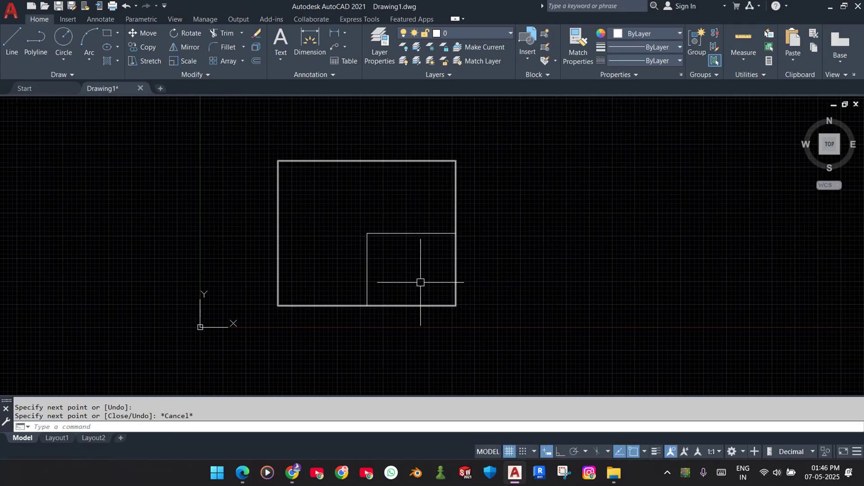
click(491, 283)
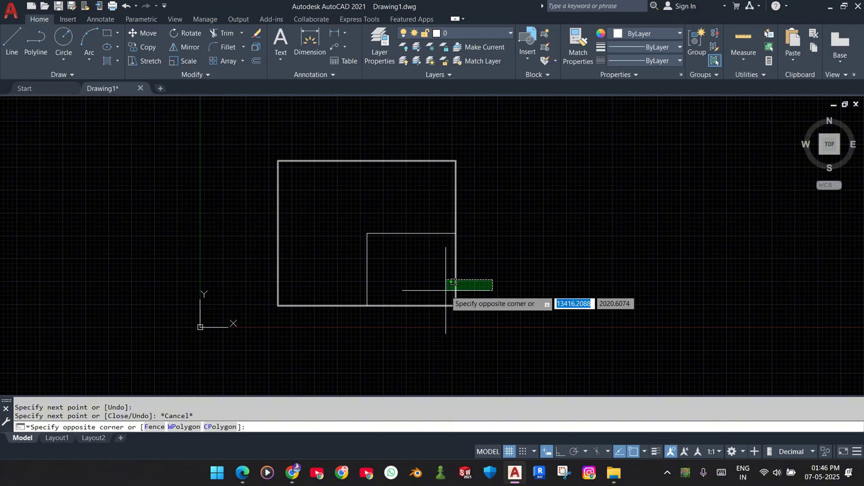
click(432, 296)
key(Delete)
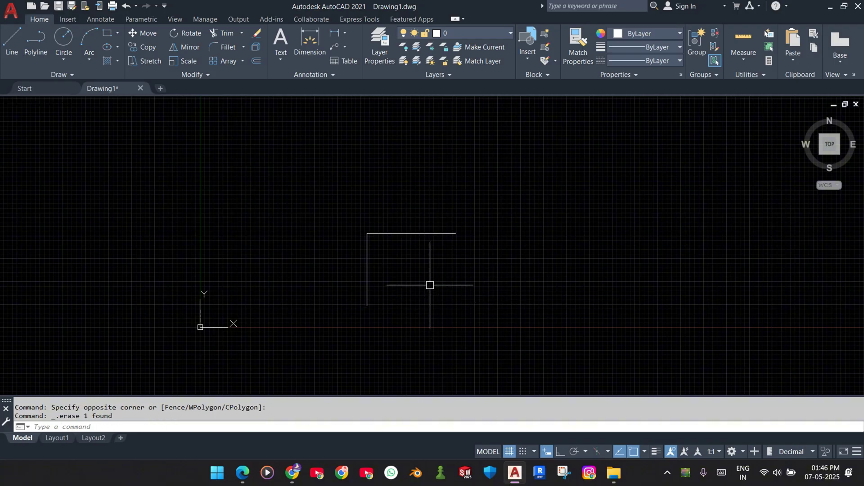
key(ctrl+z)
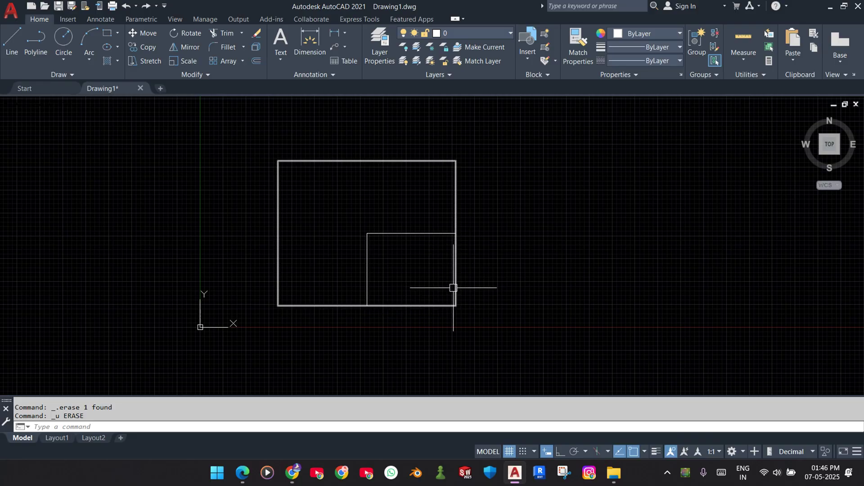
Trim away the rectangle's lower right corner beyond the two inner lines, leaving an L-shaped outline
click(223, 33)
drag(398, 275, 418, 347)
drag(509, 252, 420, 277)
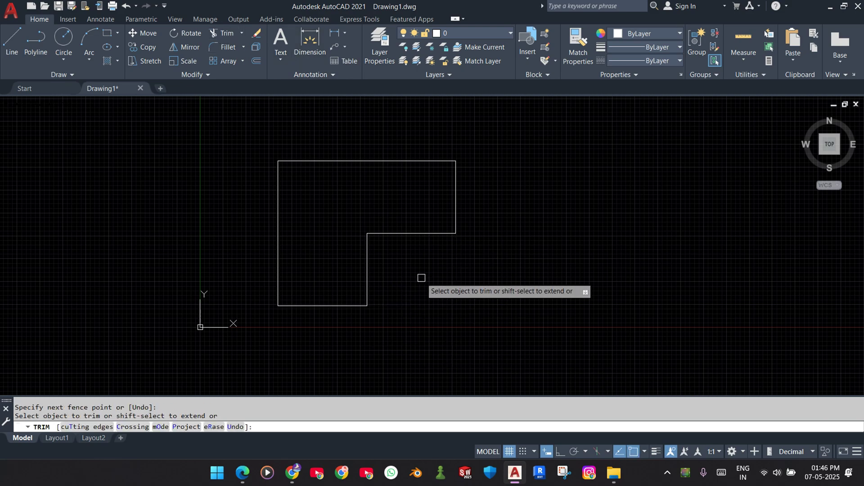
key(Escape)
key(Escape)
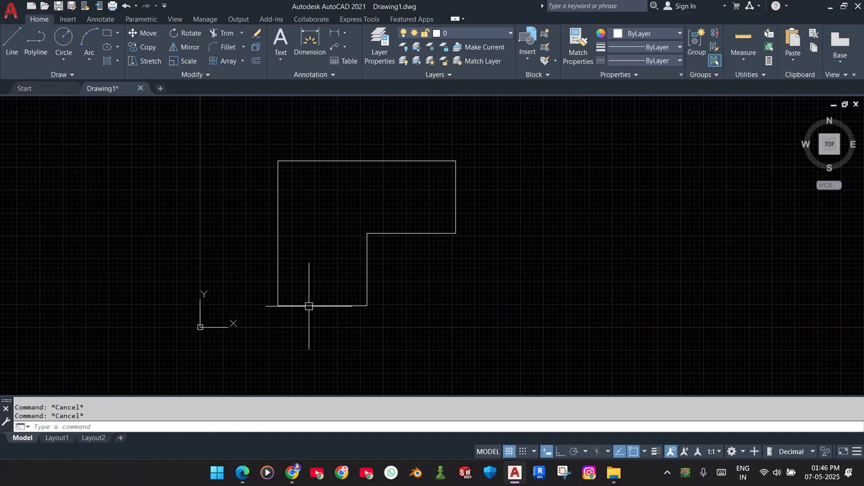
Mirror the L-shaped outline across its short right edge, keeping the source objects, and undo the mirroring
middle_drag(299, 297, 262, 310)
middle_drag(344, 309, 298, 308)
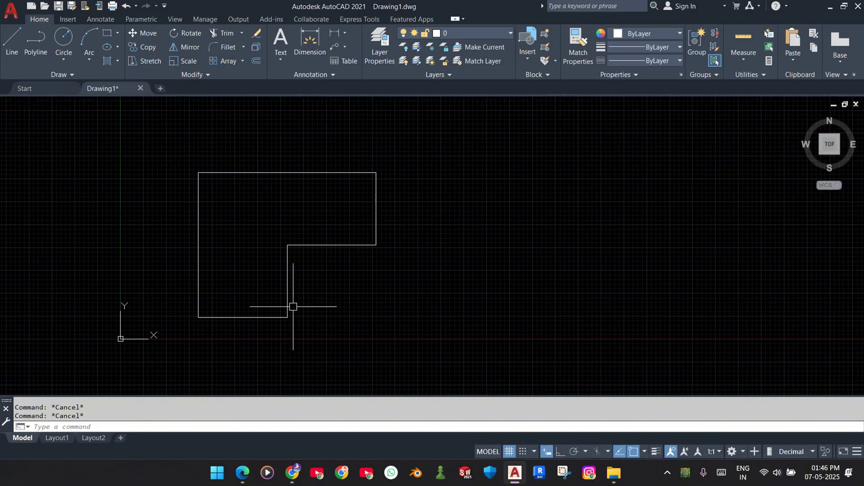
middle_drag(363, 299, 330, 273)
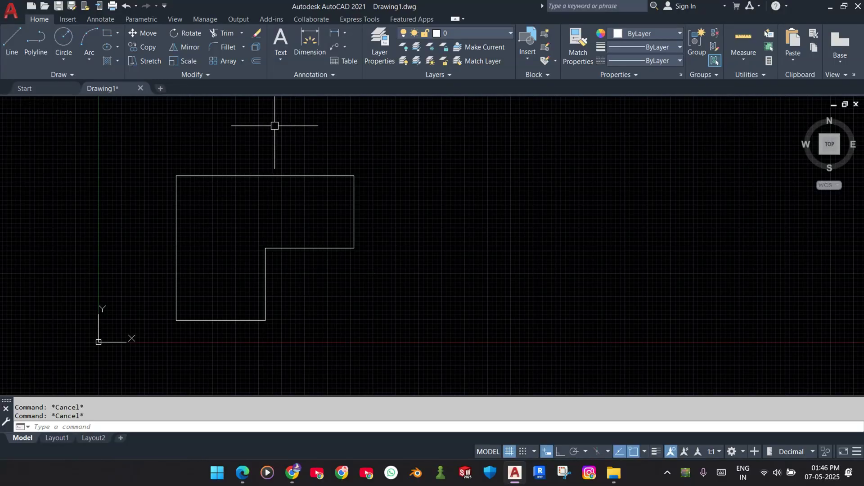
click(387, 157)
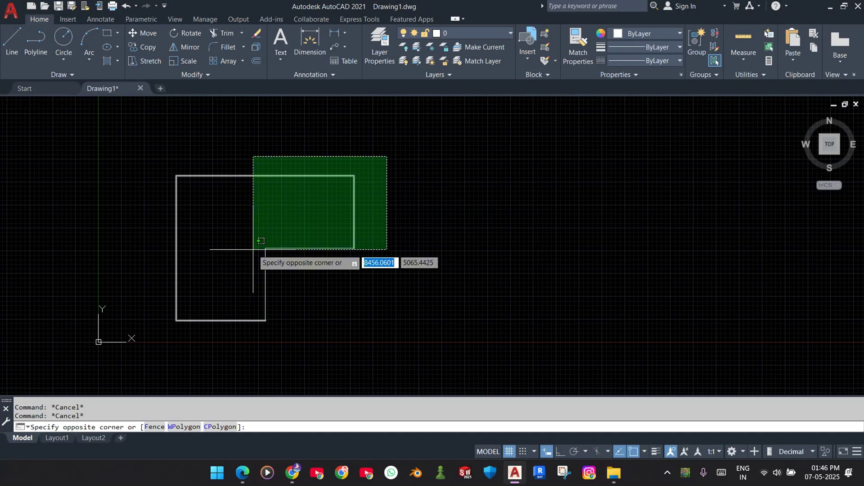
click(159, 346)
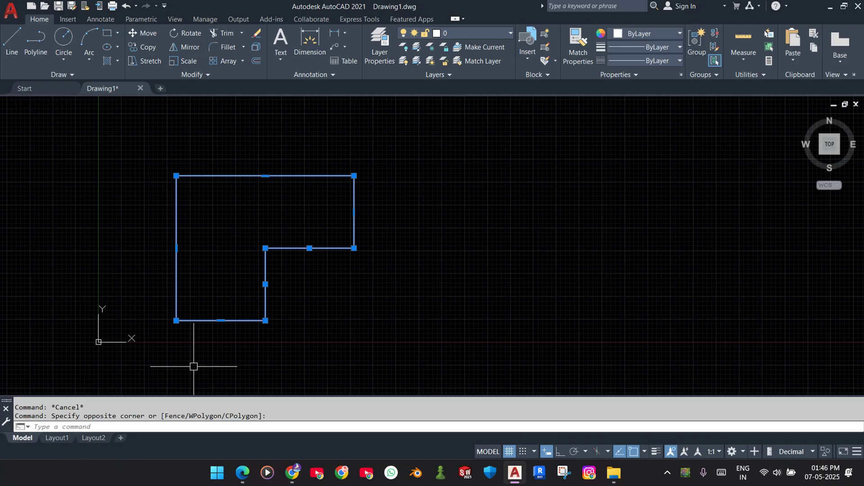
click(186, 48)
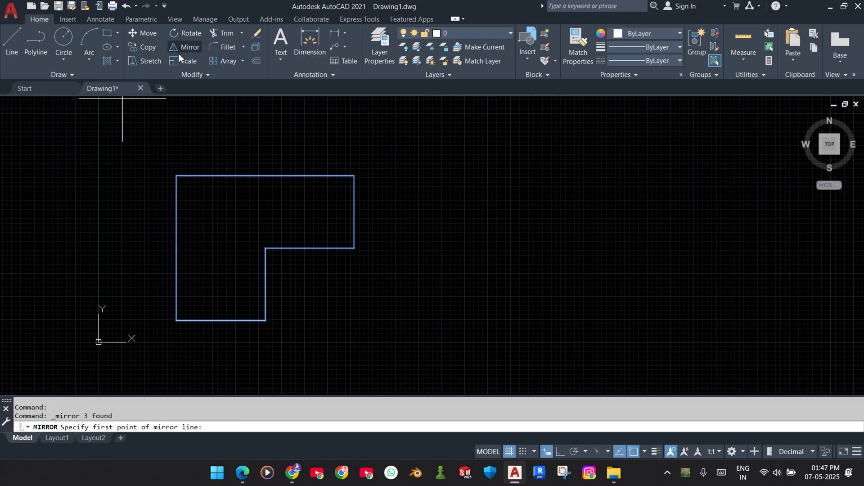
click(353, 176)
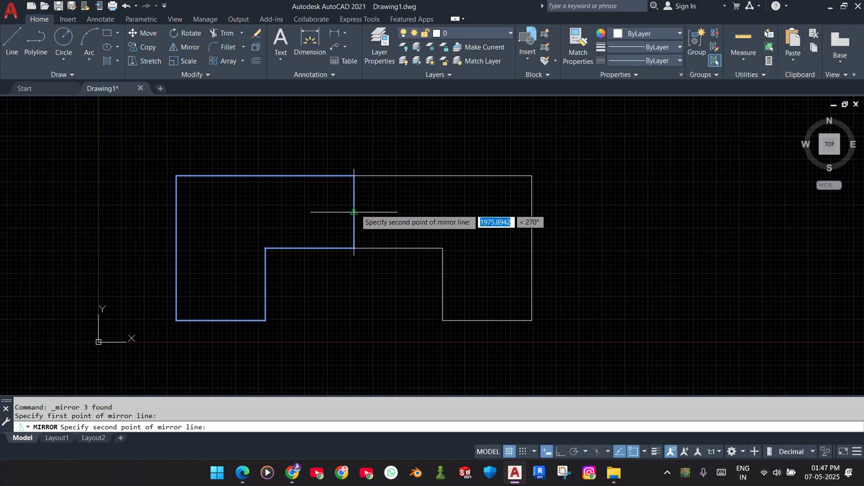
click(353, 248)
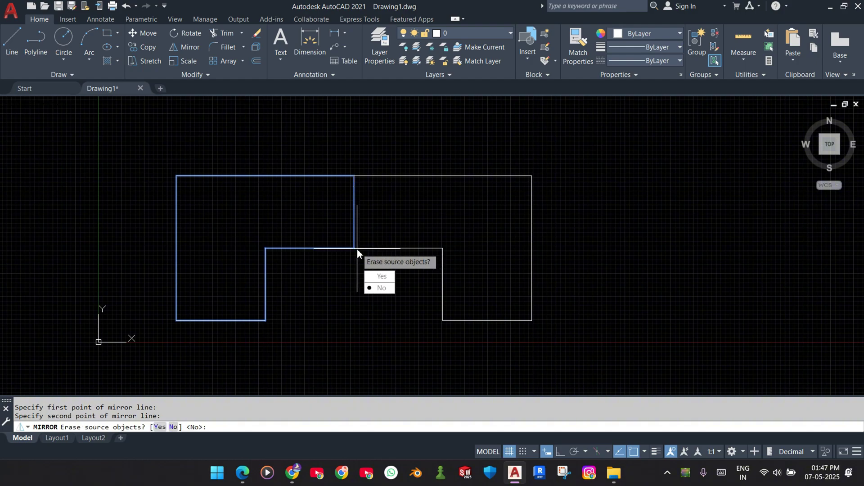
click(374, 288)
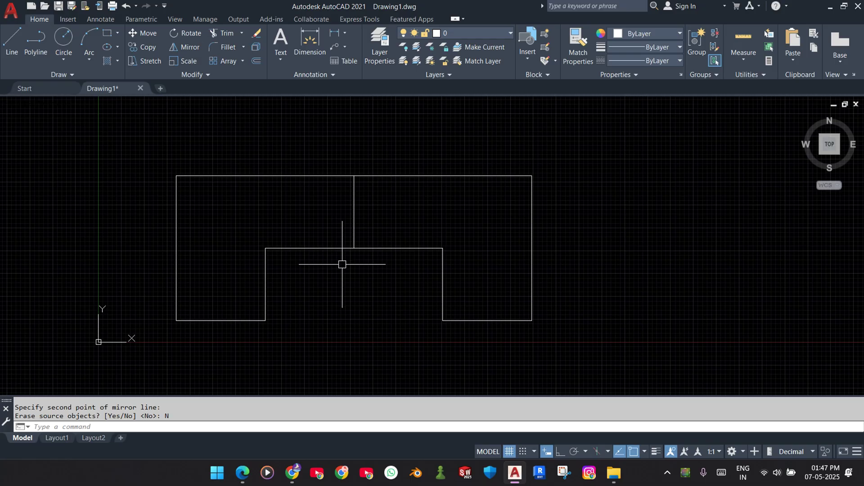
key(ctrl+z)
Mirror the L-shaped outline across a vertical line slightly right of it, with Ortho on and the source objects kept
click(428, 162)
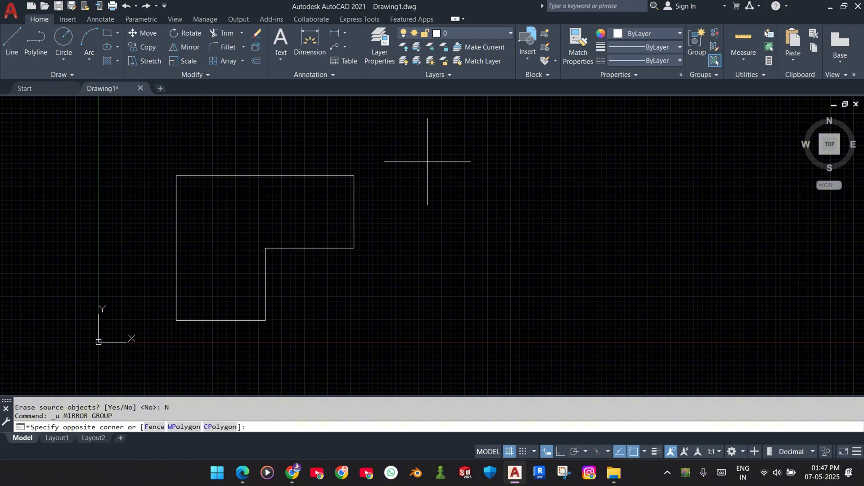
click(97, 342)
click(188, 48)
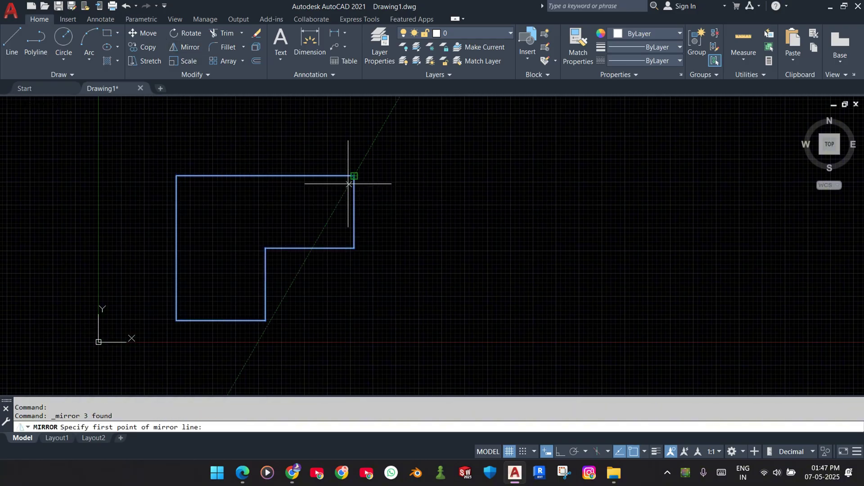
click(388, 176)
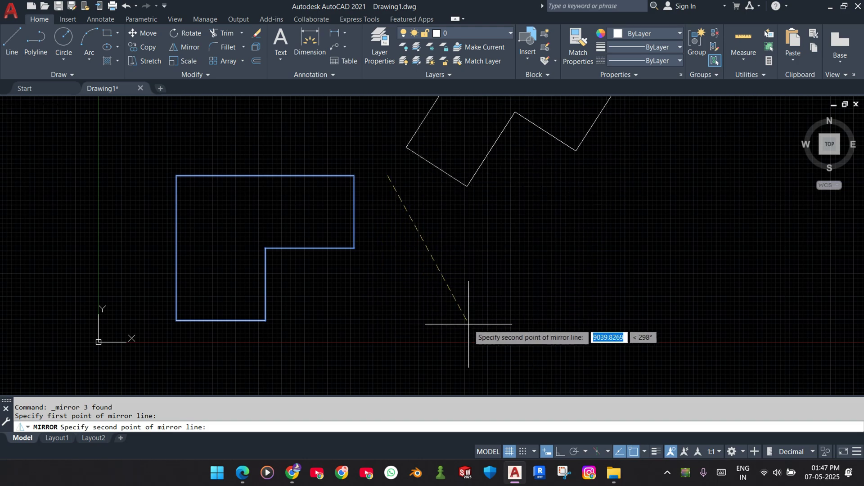
click(561, 452)
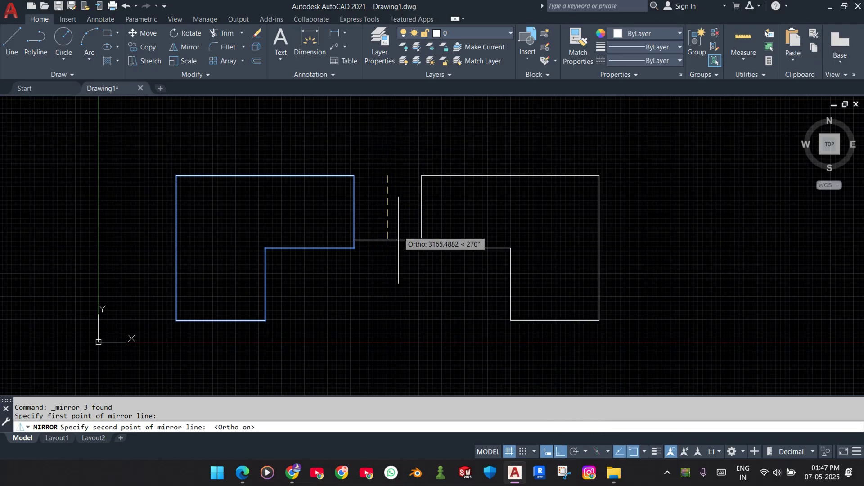
click(393, 261)
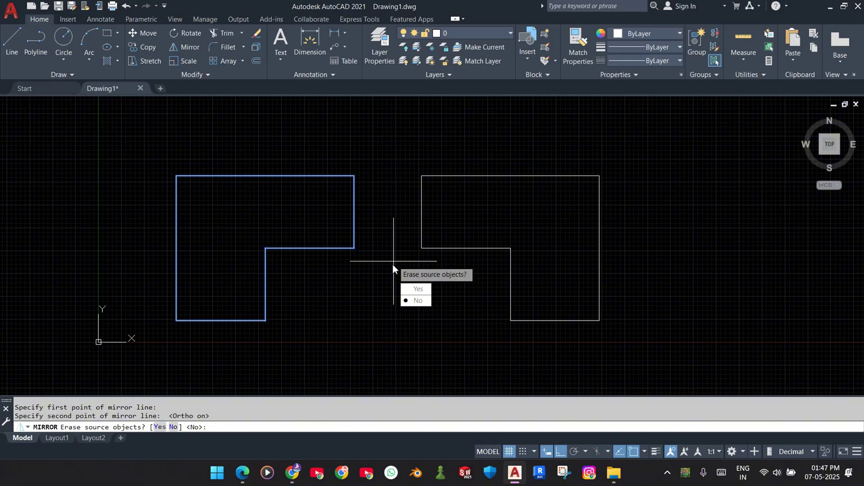
click(416, 300)
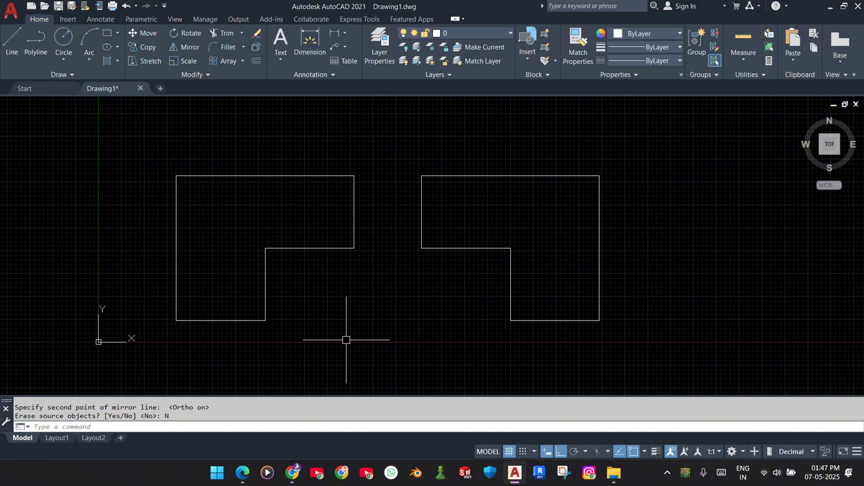
Mirror both L-shaped outlines upward across a horizontal line slightly above them, keeping the source objects
click(144, 148)
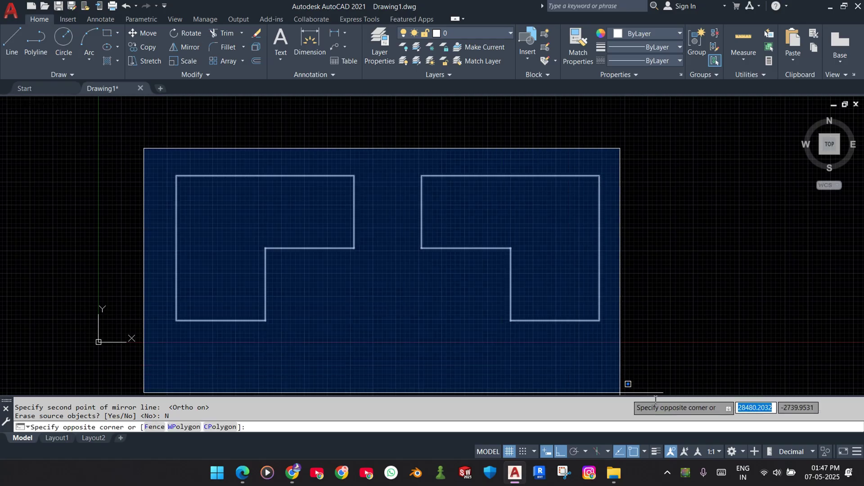
click(675, 372)
click(182, 49)
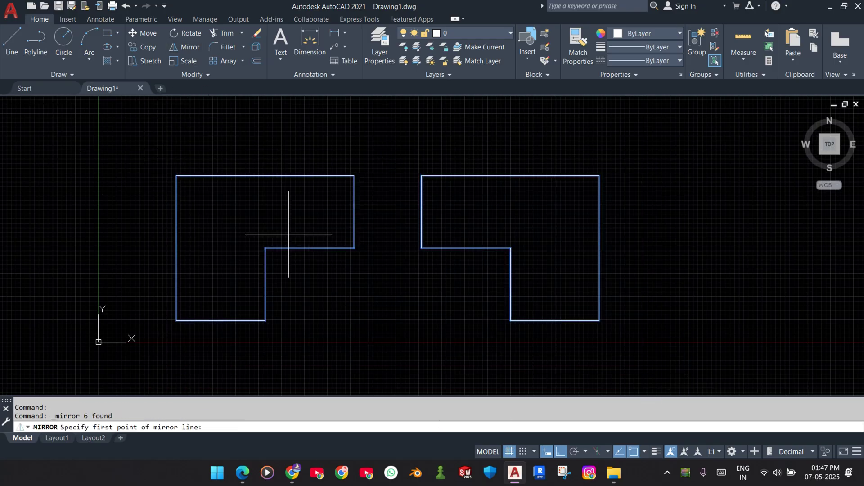
scroll(309, 296, down, 1)
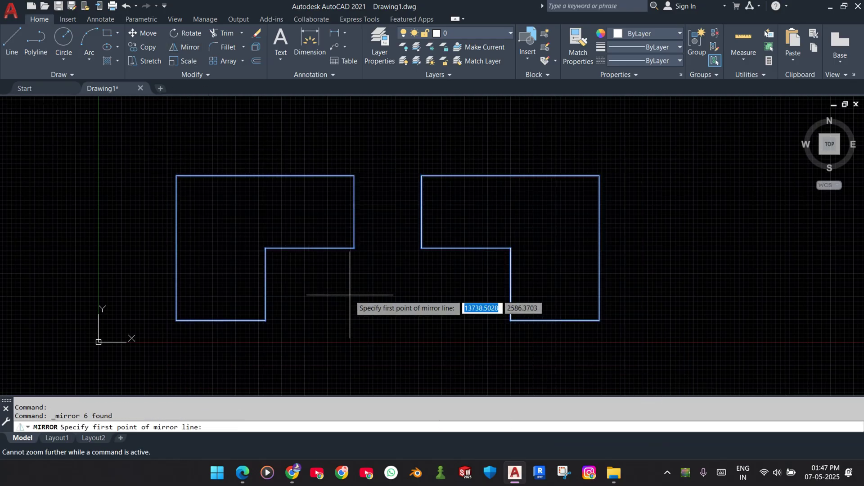
click(176, 153)
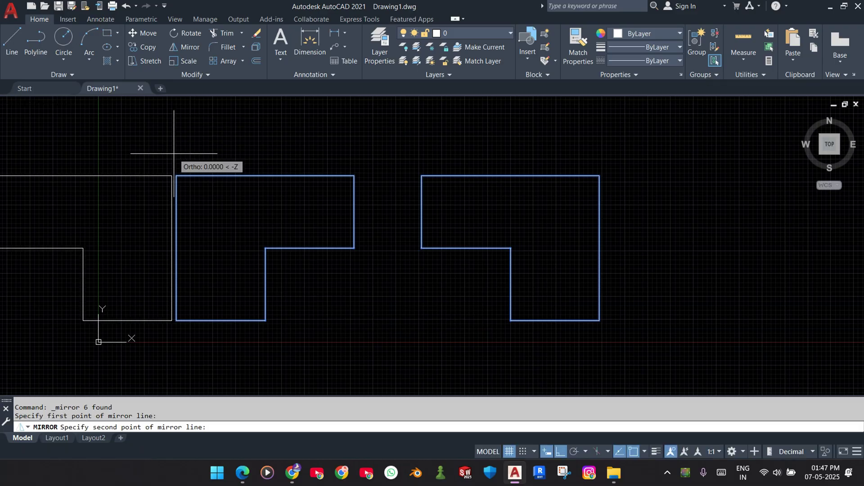
click(573, 150)
text(n)
key(Return)
scroll(338, 234, down, 2)
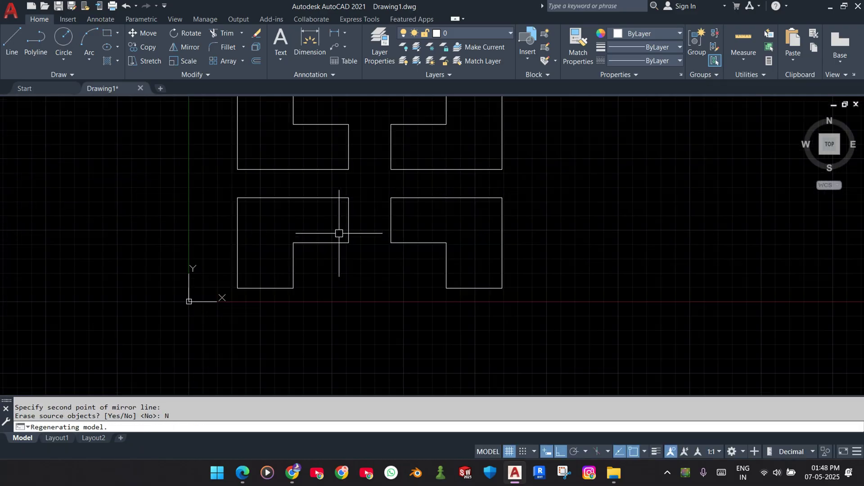